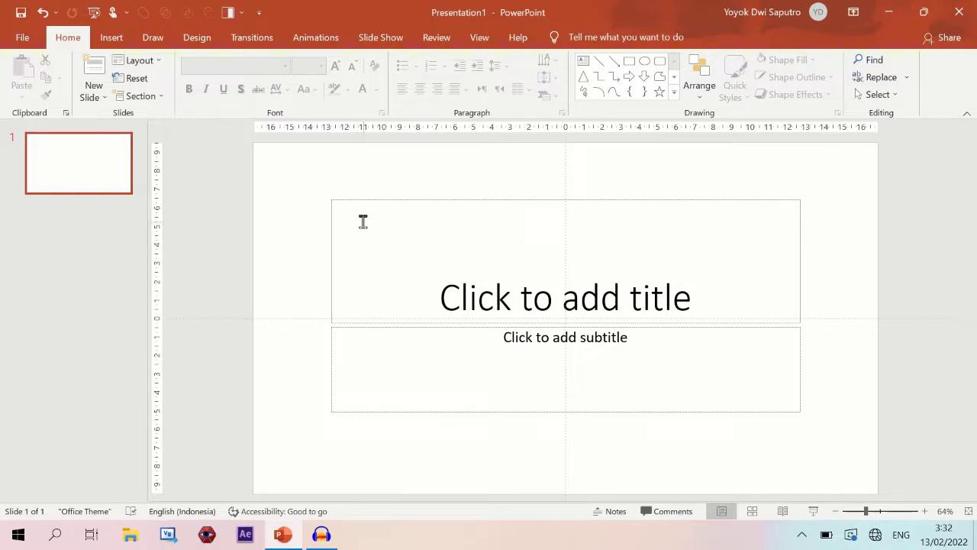
# Give the title slide a solid Light Blue background fill through Format Background.
pyautogui.click(203, 44)
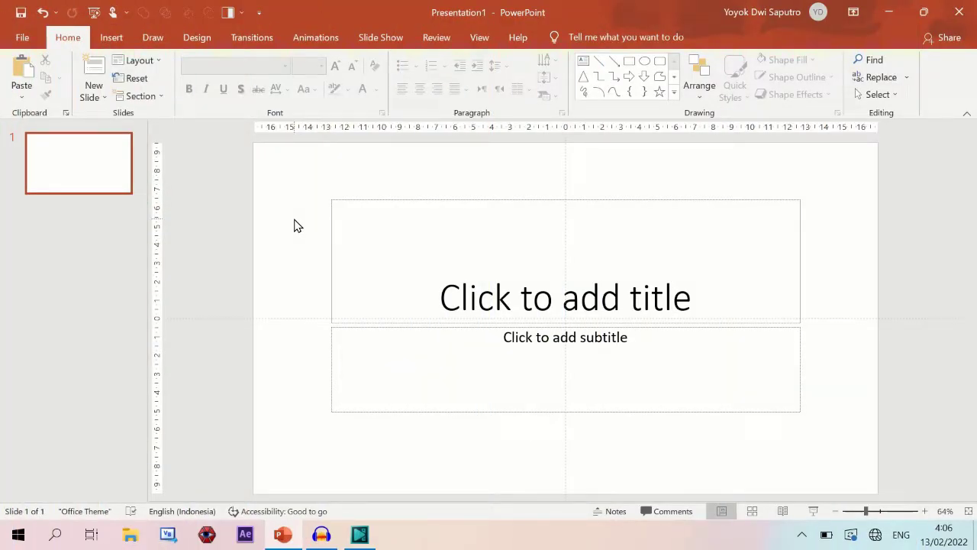
pyautogui.click(197, 43)
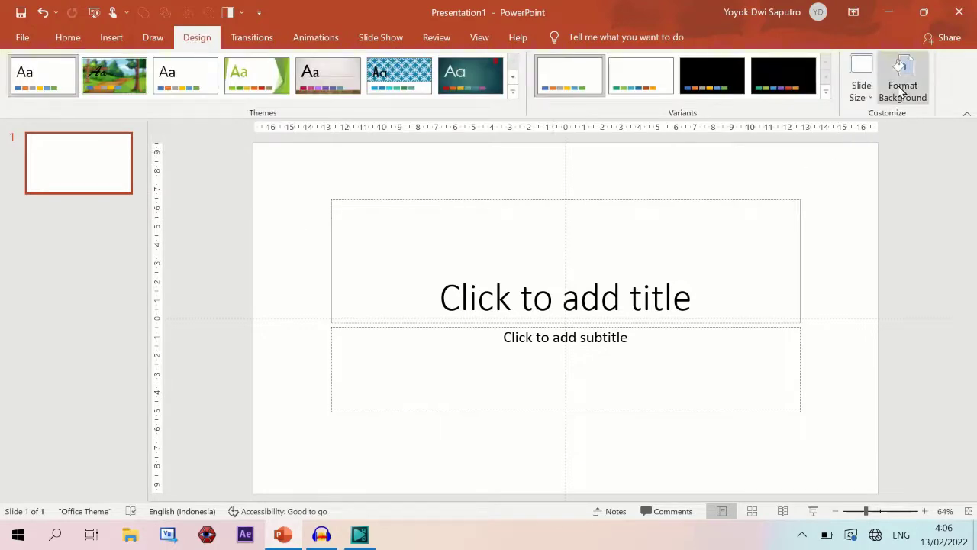
pyautogui.click(900, 90)
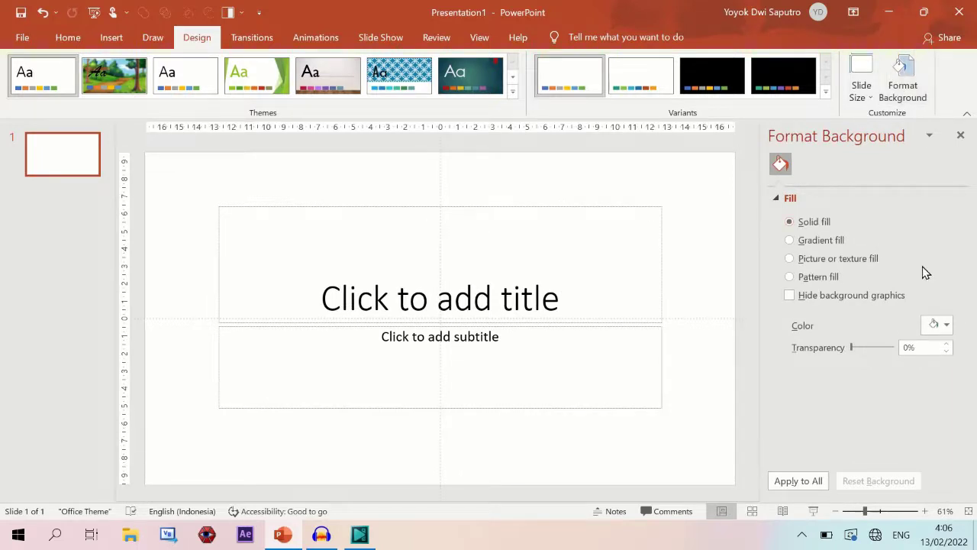
pyautogui.click(947, 326)
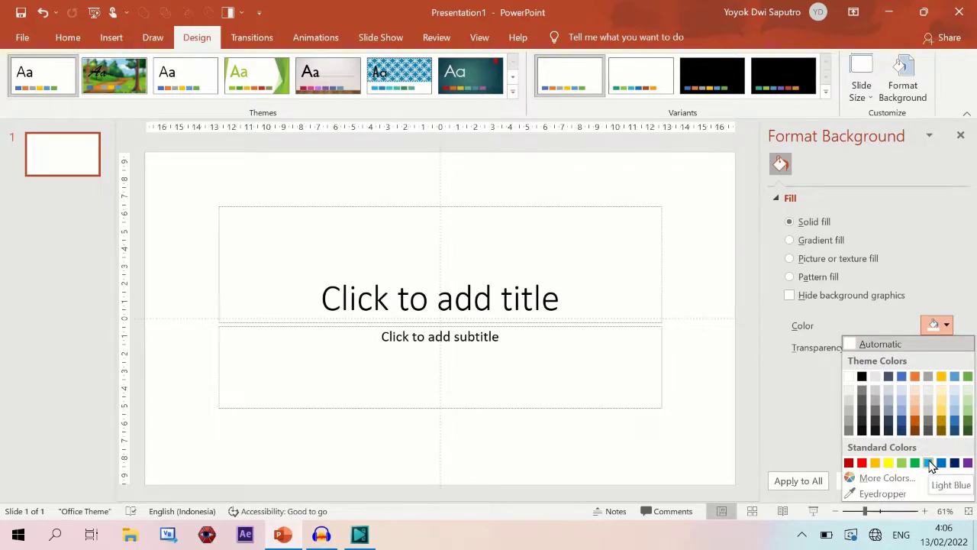
pyautogui.press('Escape')
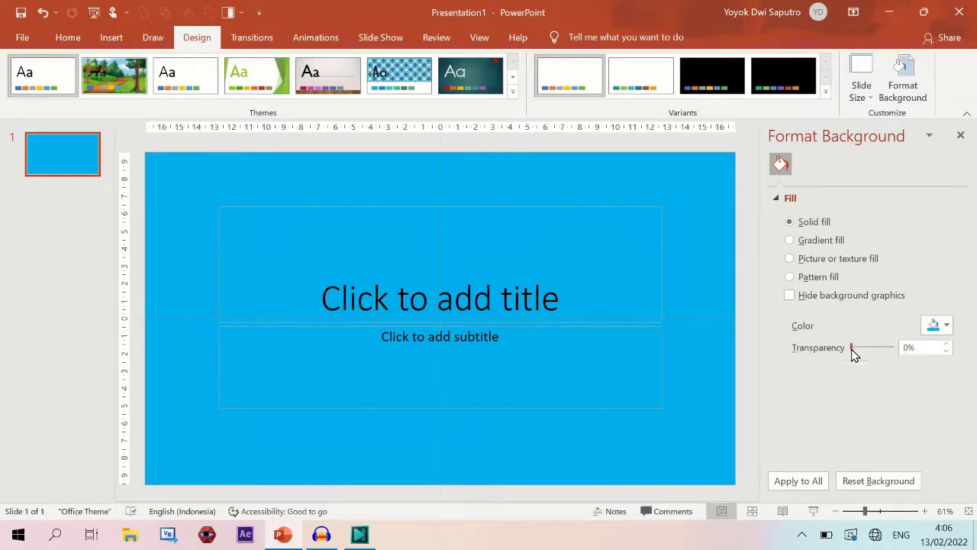
# Set the blue background's transparency to 15%.
pyautogui.moveTo(852, 353)
pyautogui.mouseDown()
pyautogui.moveTo(879, 353)
pyautogui.moveTo(850, 360)
pyautogui.mouseUp()
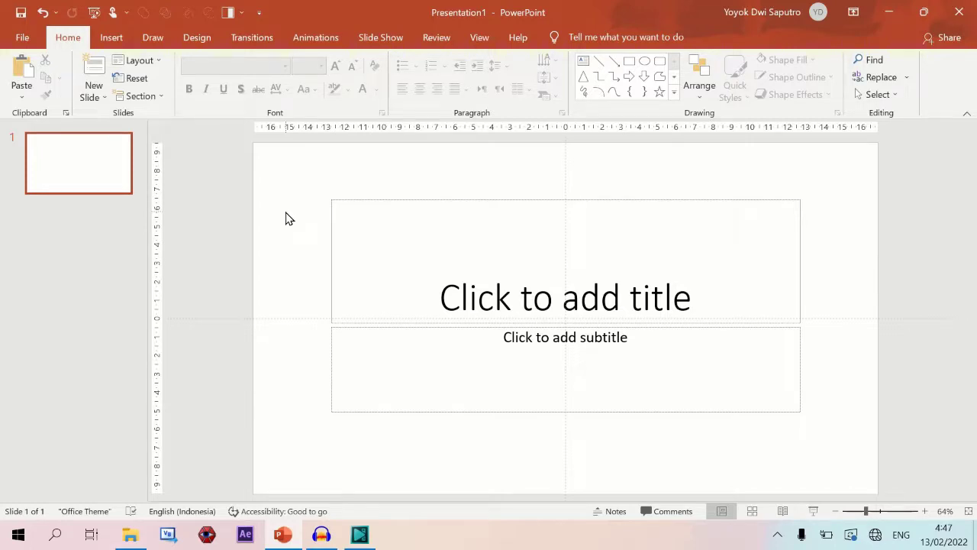
# Switch the slide background to a gradient fill, giving a gold linear gradient at 40°.
pyautogui.click(202, 44)
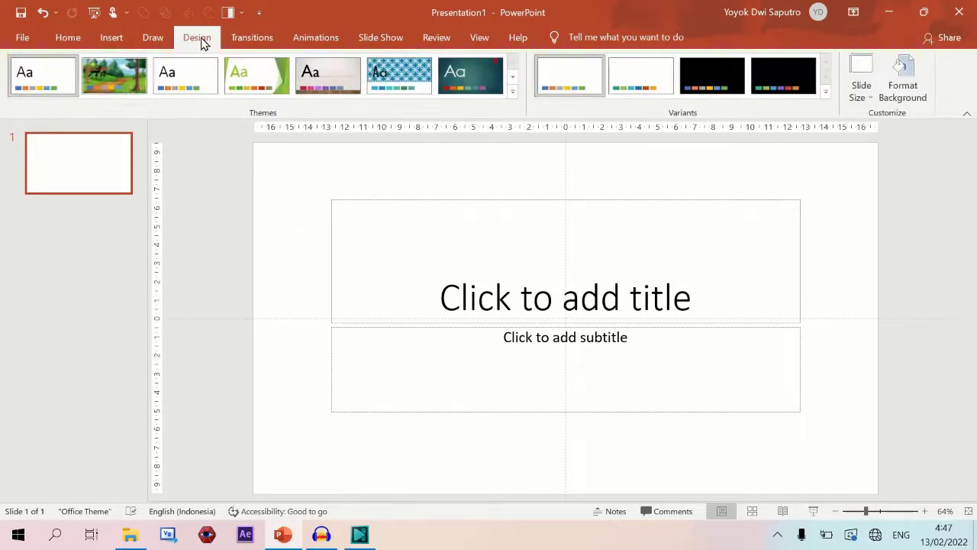
pyautogui.click(905, 90)
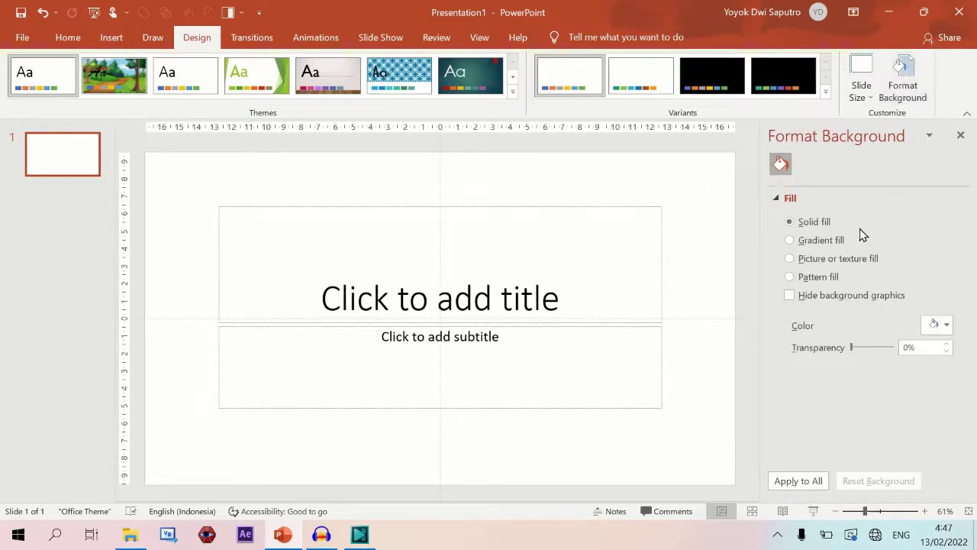
pyautogui.click(814, 240)
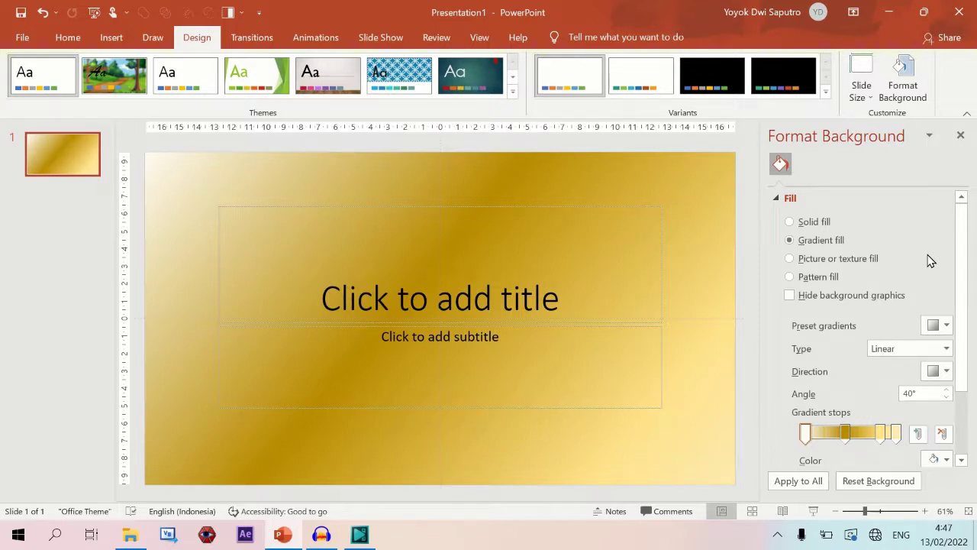
pyautogui.scroll(-3, 960, 258)
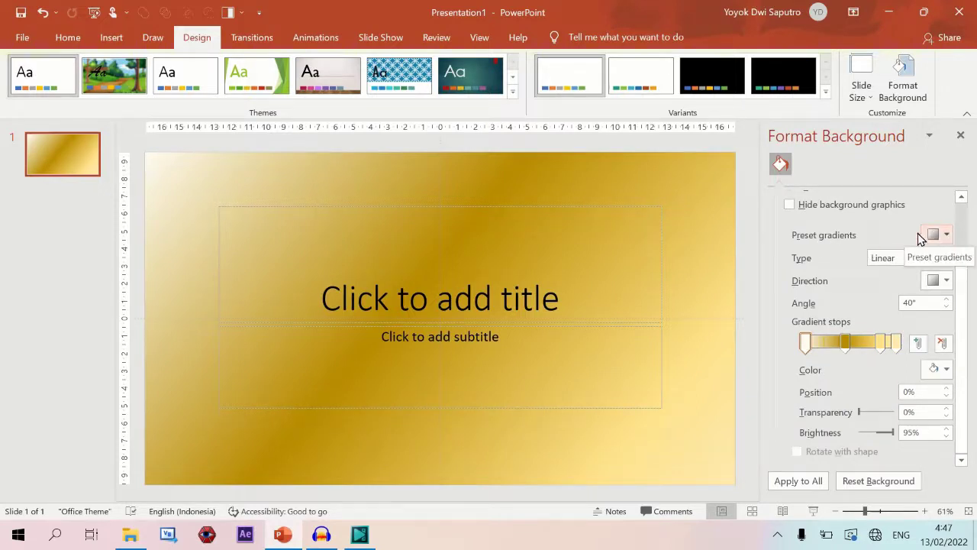
# Apply the light green preset gradient to the background.
pyautogui.click(948, 237)
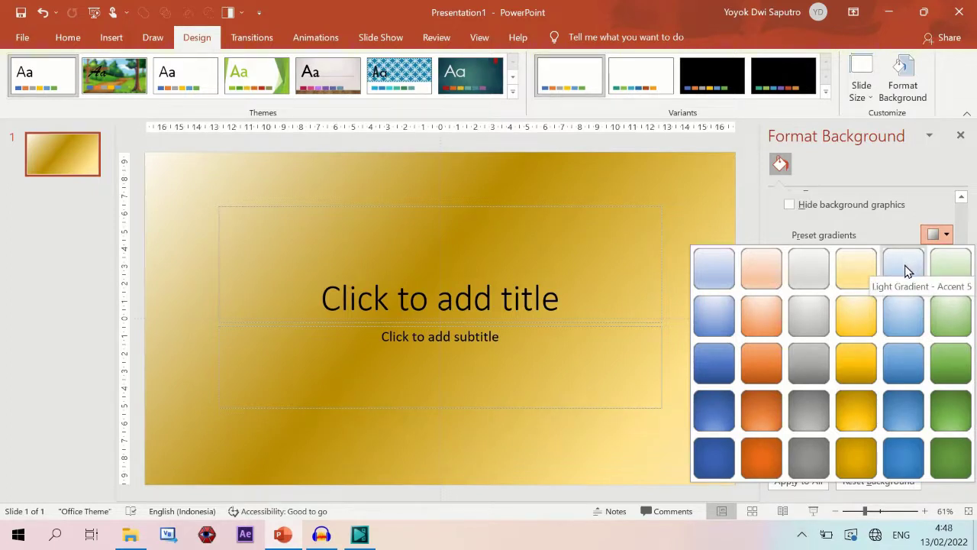
pyautogui.click(950, 271)
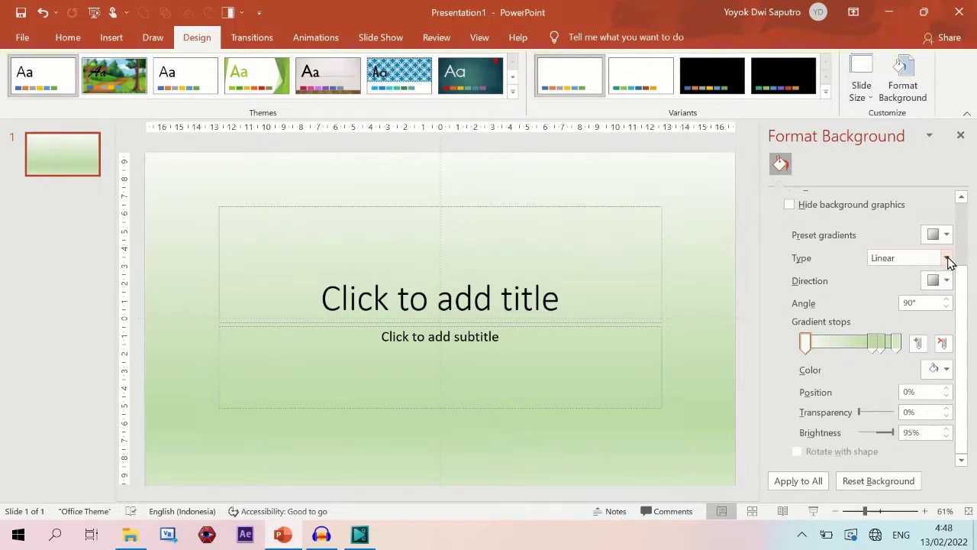
pyautogui.click(948, 259)
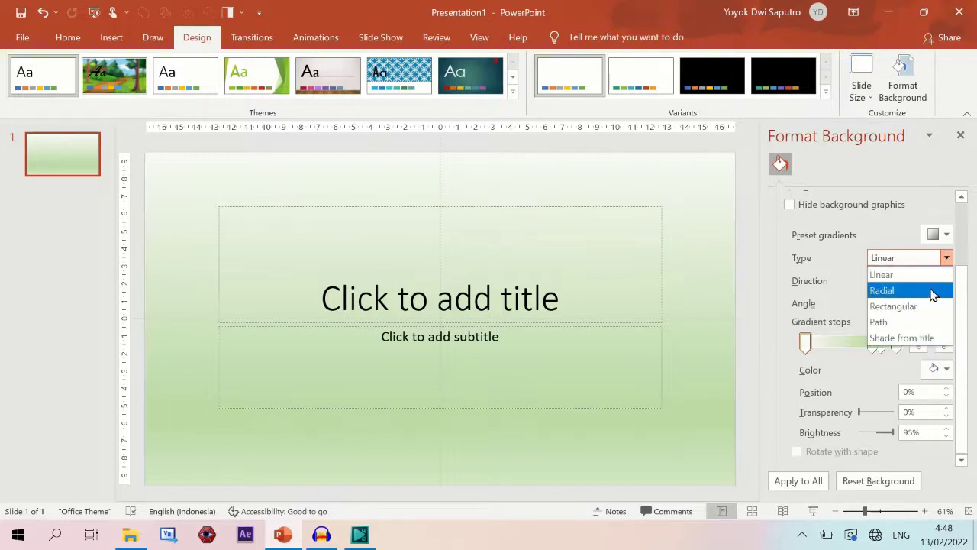
pyautogui.click(849, 259)
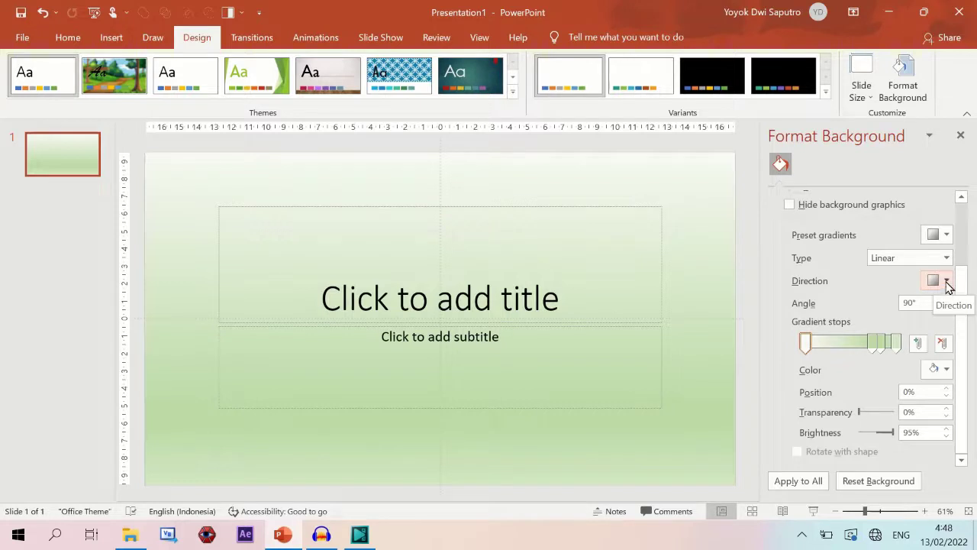
pyautogui.click(947, 281)
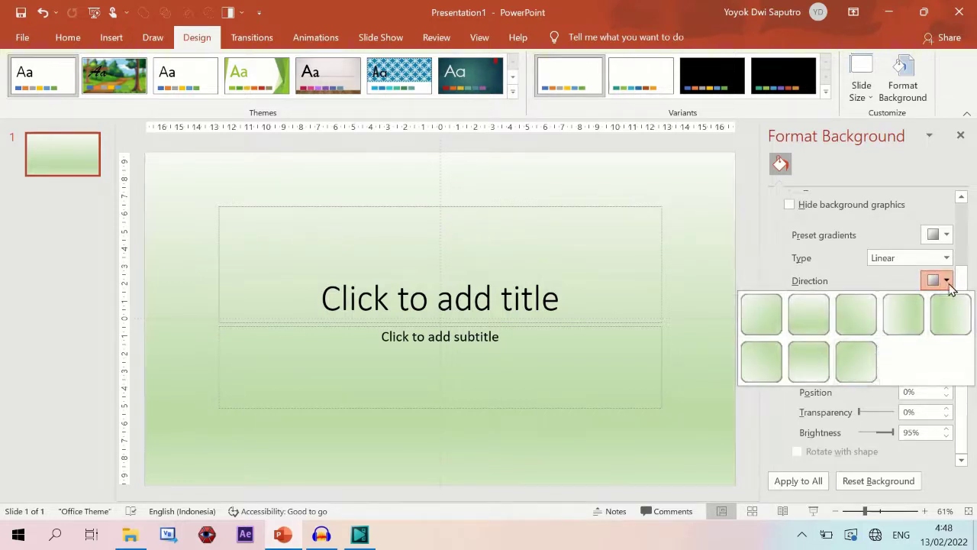
# Change the gradient type to Radial and review its direction options.
pyautogui.click(947, 283)
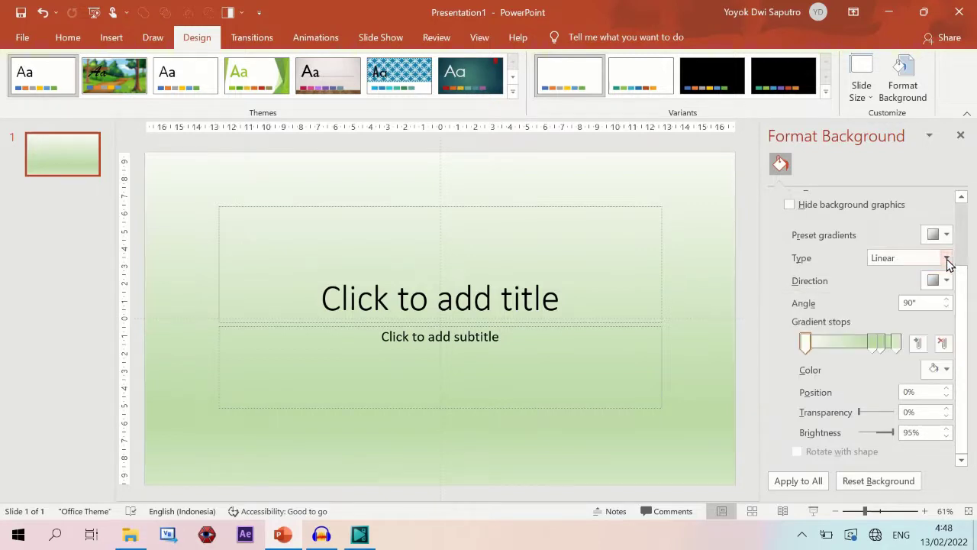
pyautogui.click(946, 258)
pyautogui.click(897, 295)
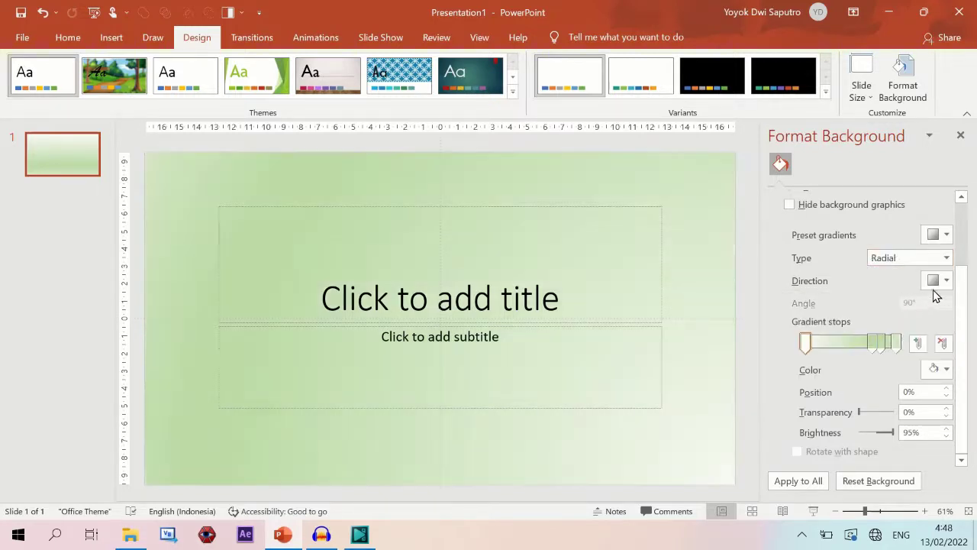
pyautogui.click(947, 282)
pyautogui.click(947, 282)
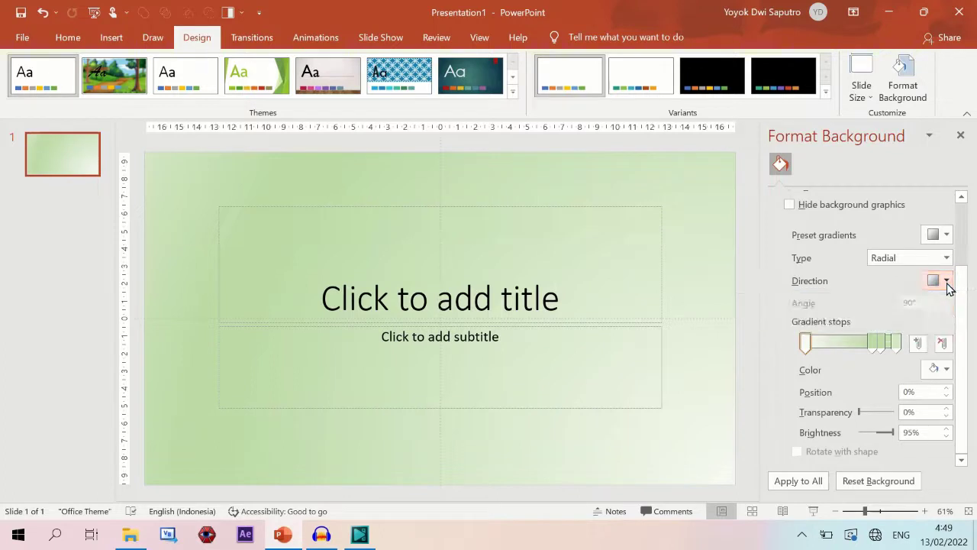
pyautogui.click(948, 282)
pyautogui.click(948, 284)
# Try the Rectangular and Path gradient types, then return to Linear at 45°.
pyautogui.click(946, 257)
pyautogui.click(929, 306)
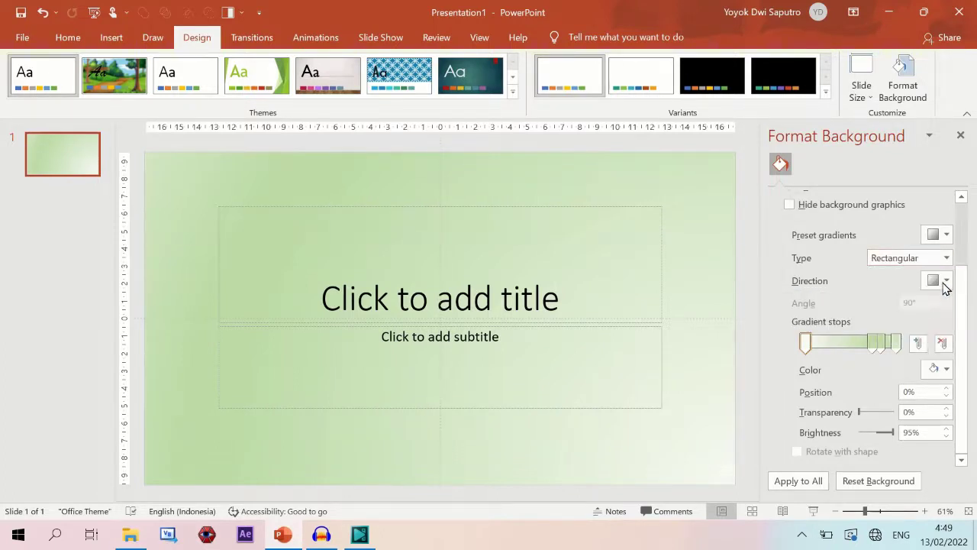
pyautogui.click(947, 281)
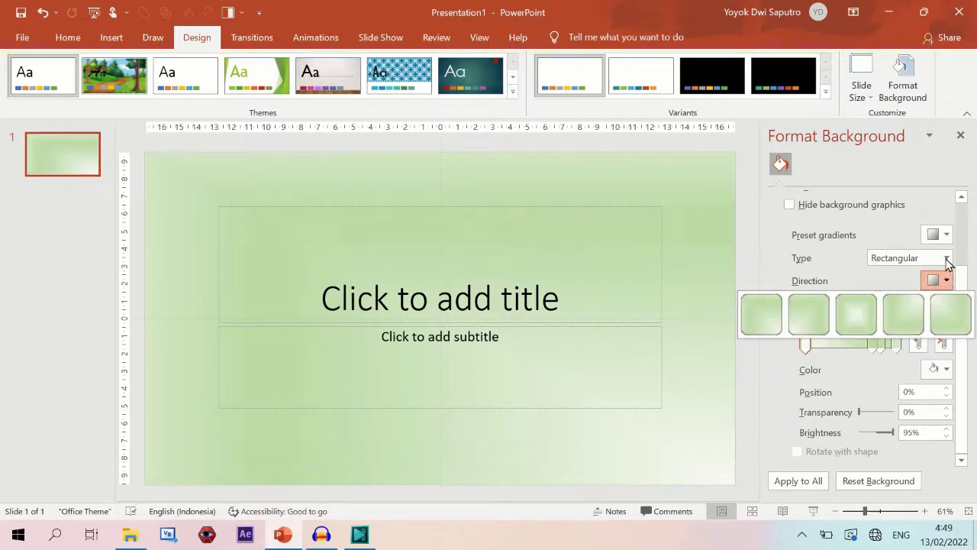
pyautogui.click(947, 257)
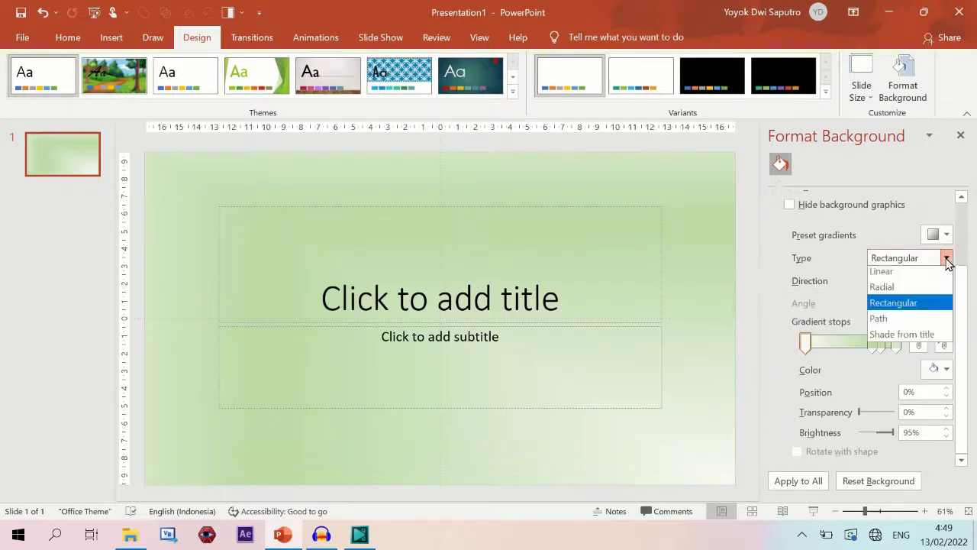
pyautogui.click(899, 321)
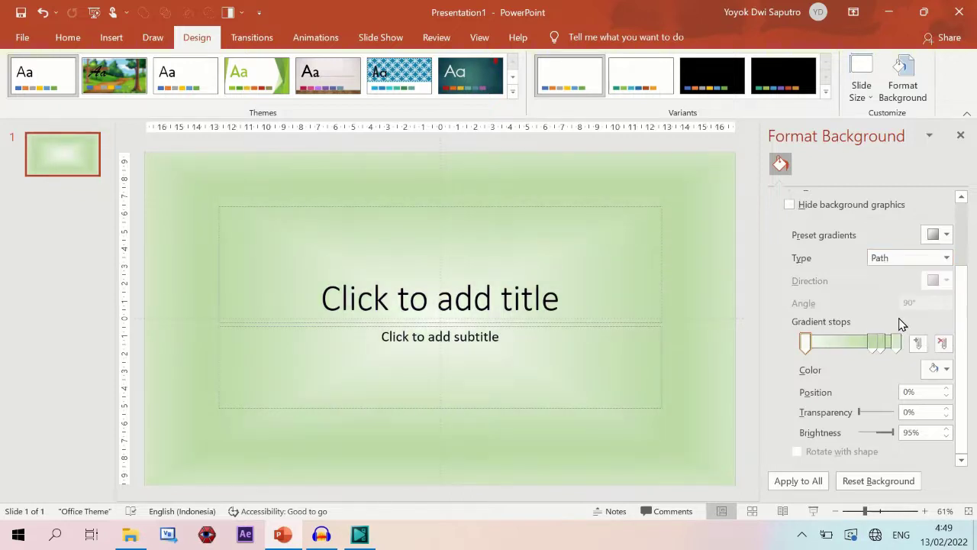
pyautogui.click(944, 257)
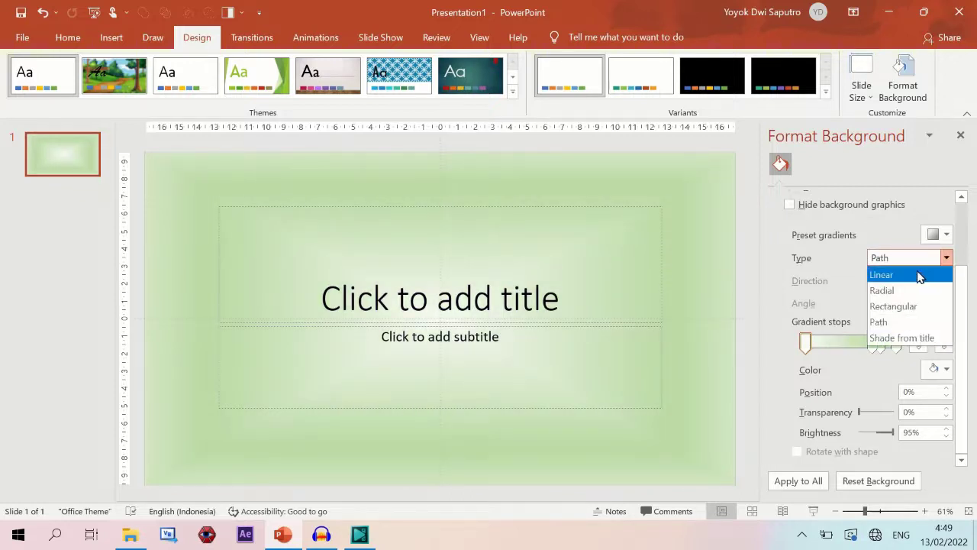
pyautogui.click(915, 275)
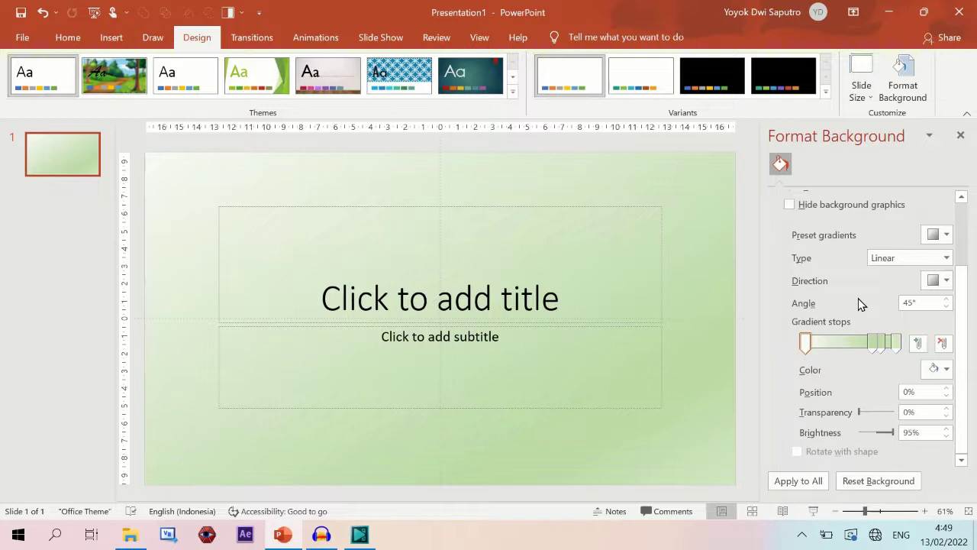
# Delete the light green 37% stop from the background gradient.
pyautogui.click(806, 346)
pyautogui.click(919, 345)
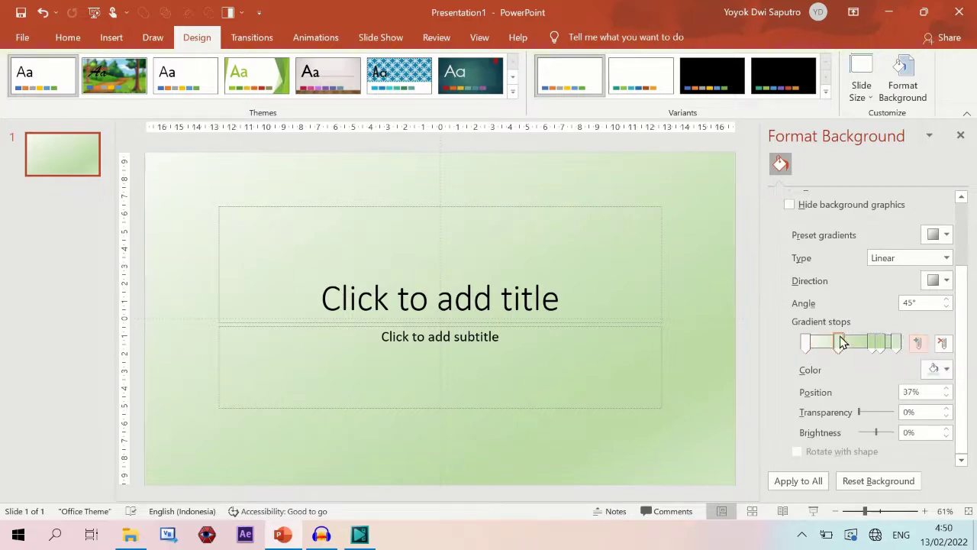
pyautogui.moveTo(839, 344)
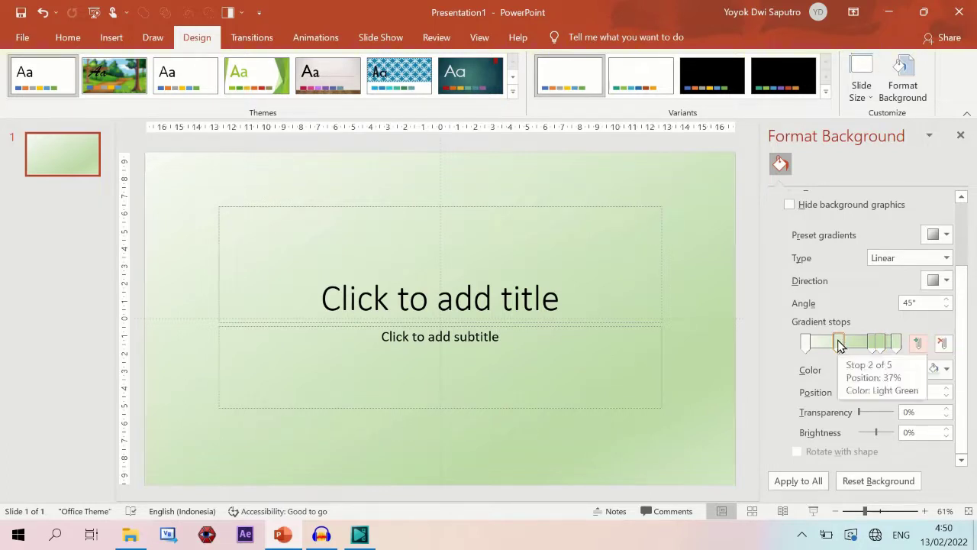
pyautogui.click(838, 343)
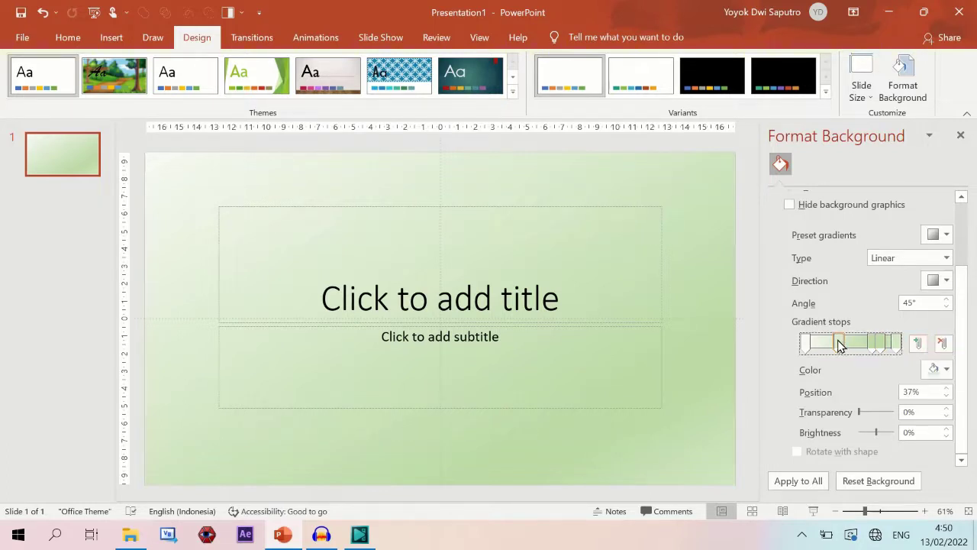
pyautogui.click(943, 344)
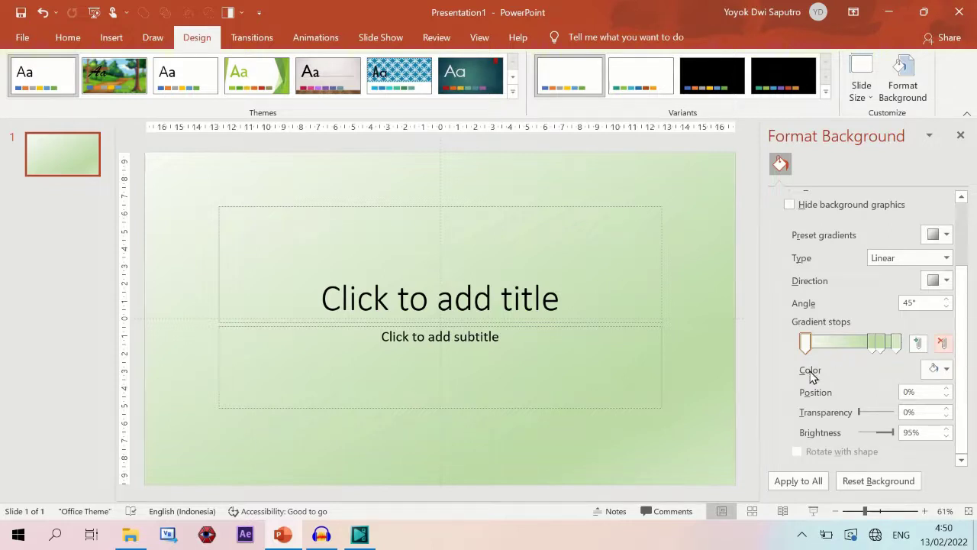
# Eyedropper the slide's light green, RGB(190,220,170), into the first gradient stop.
pyautogui.click(946, 370)
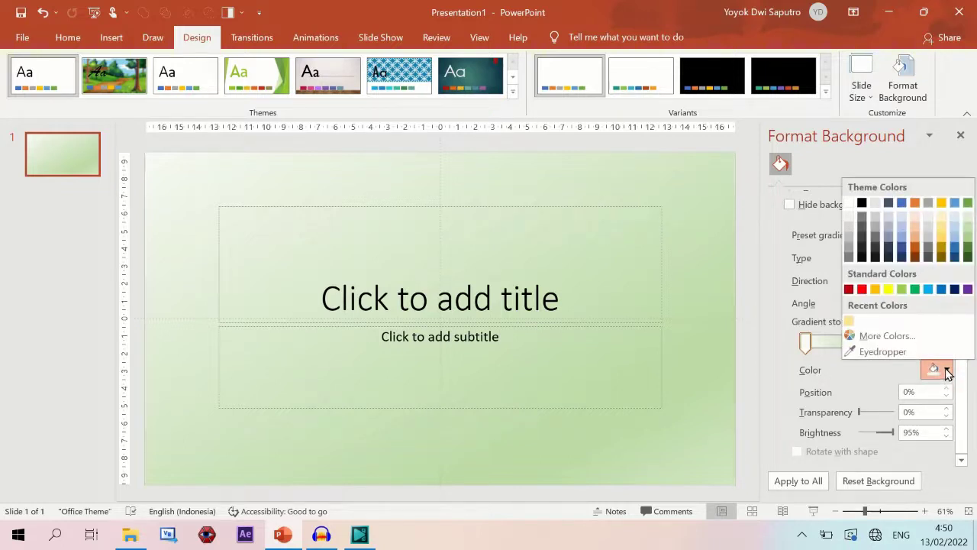
pyautogui.click(863, 374)
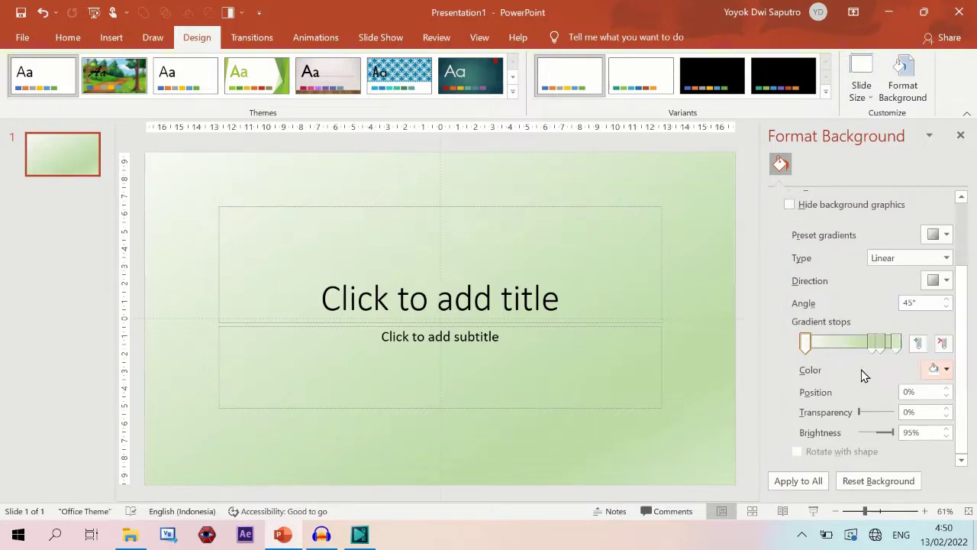
pyautogui.click(946, 369)
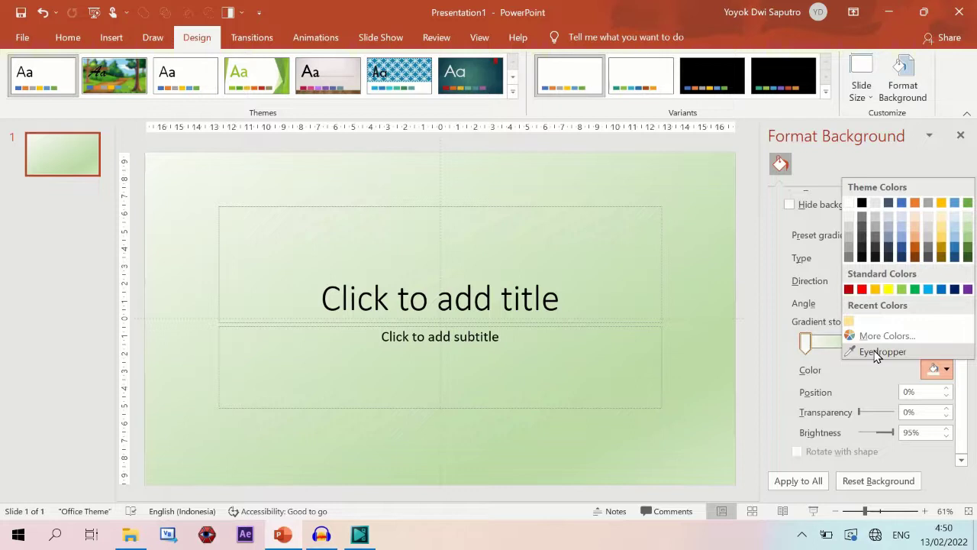
pyautogui.click(876, 353)
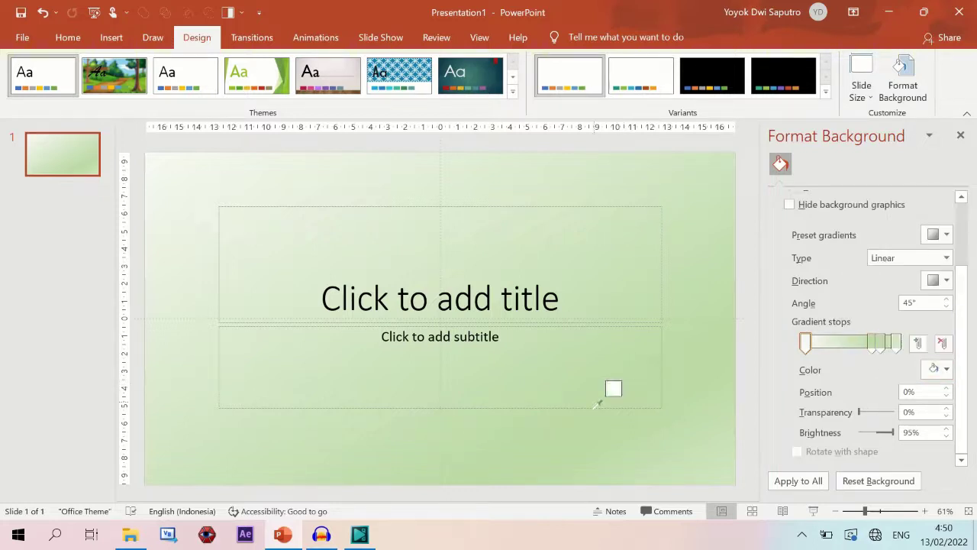
pyautogui.click(632, 389)
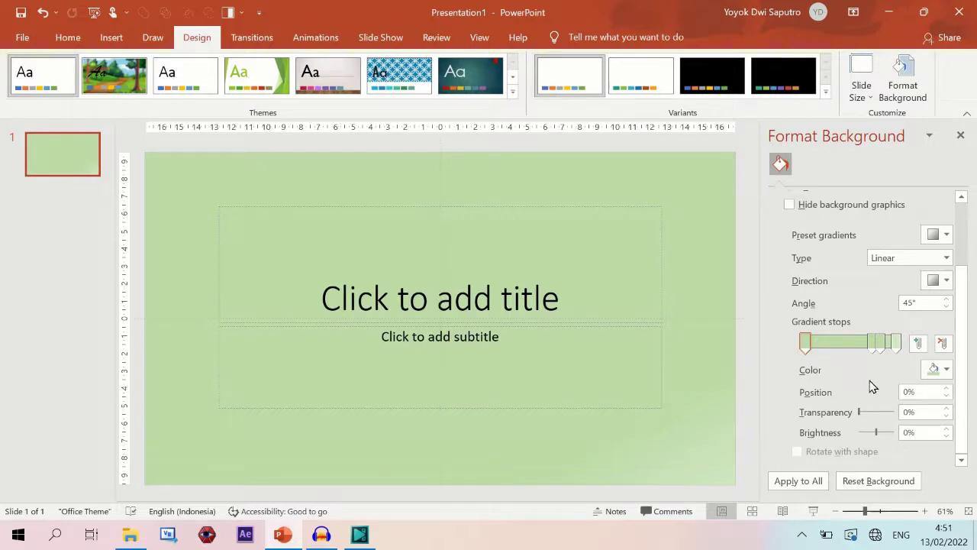
pyautogui.click(946, 391)
pyautogui.click(946, 392)
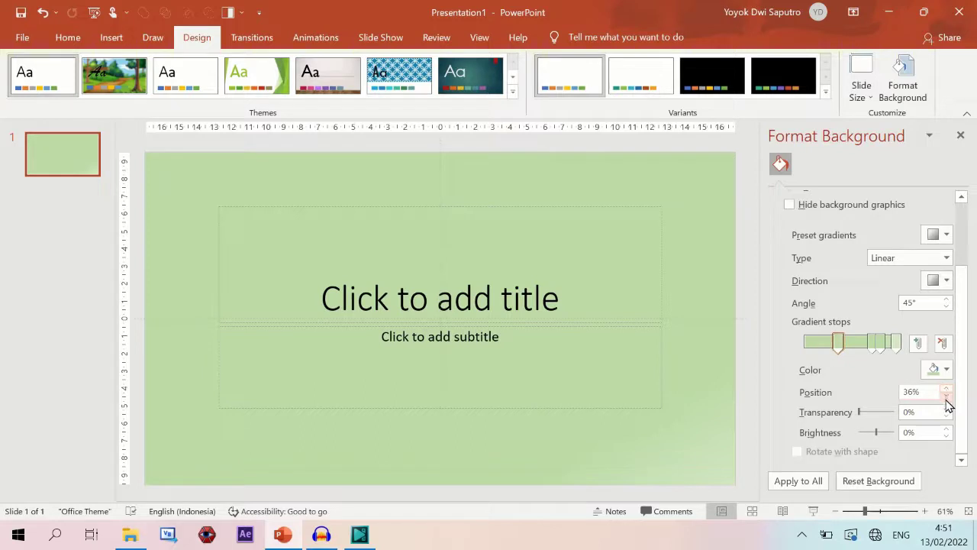
pyautogui.click(947, 404)
pyautogui.click(947, 405)
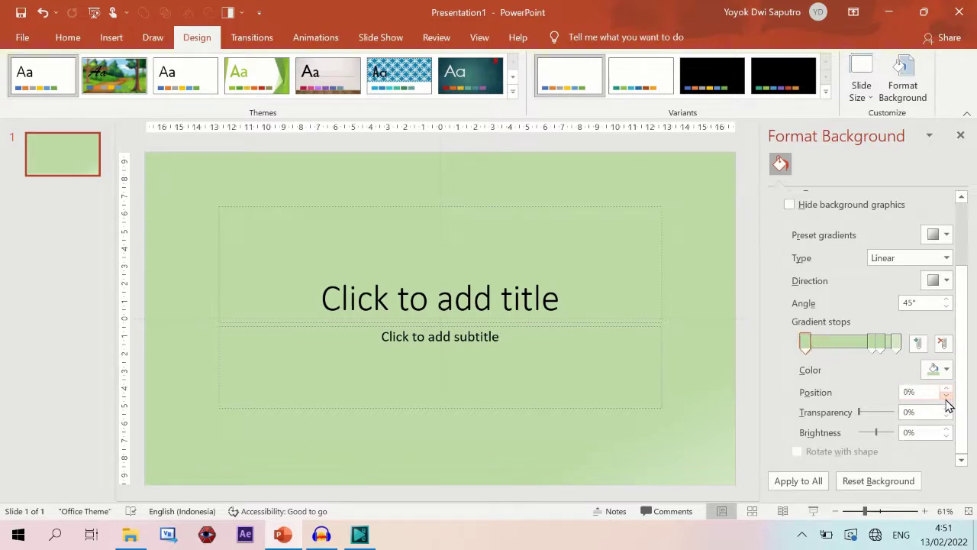
pyautogui.click(946, 391)
pyautogui.click(946, 392)
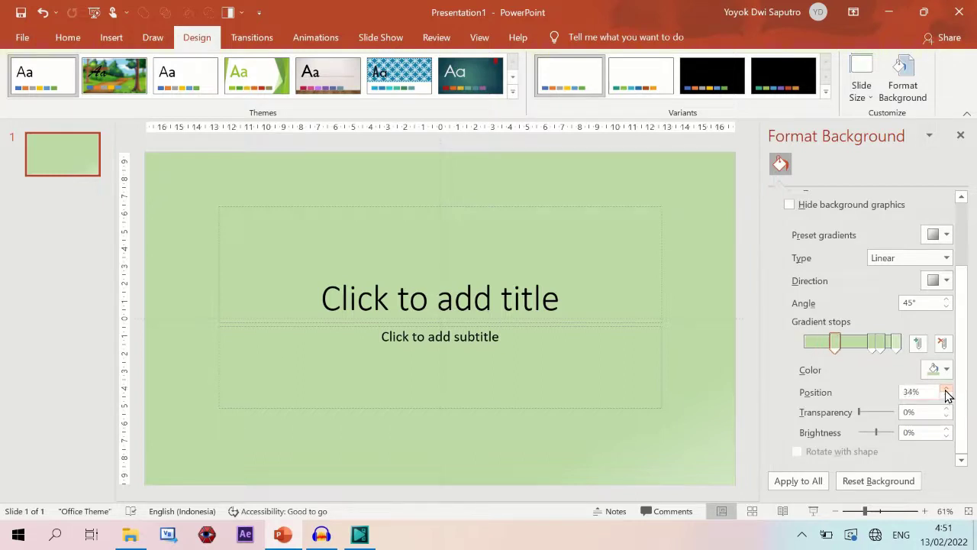
pyautogui.click(946, 403)
pyautogui.click(946, 403)
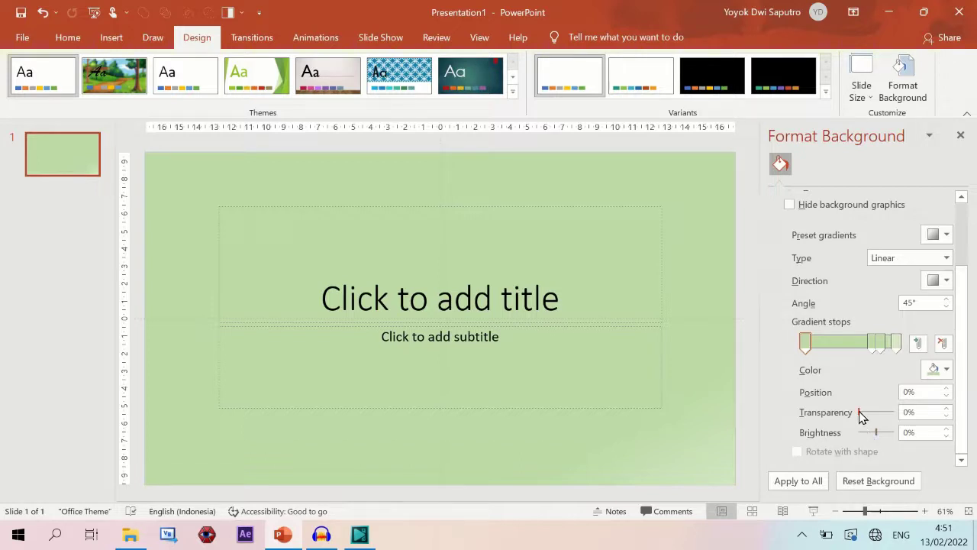
# Preview extra transparency, then raise the background brightness to 57%.
pyautogui.moveTo(859, 412); pyautogui.dragTo(860, 416)
pyautogui.moveTo(876, 432)
pyautogui.mouseDown()
pyautogui.moveTo(885, 433)
pyautogui.moveTo(856, 438)
pyautogui.moveTo(871, 432)
pyautogui.mouseUp()
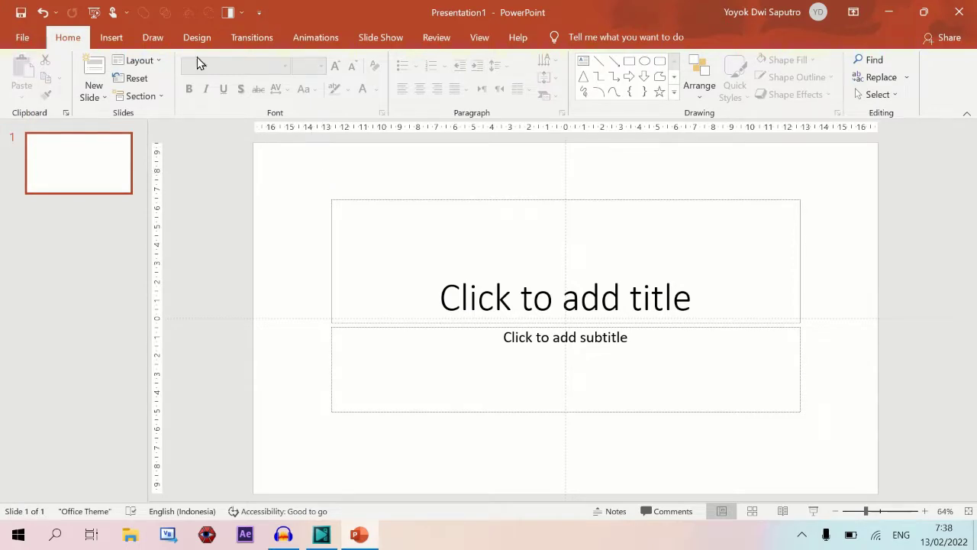
# Fill the title slide background with the tan woven texture from the Texture gallery.
pyautogui.click(196, 37)
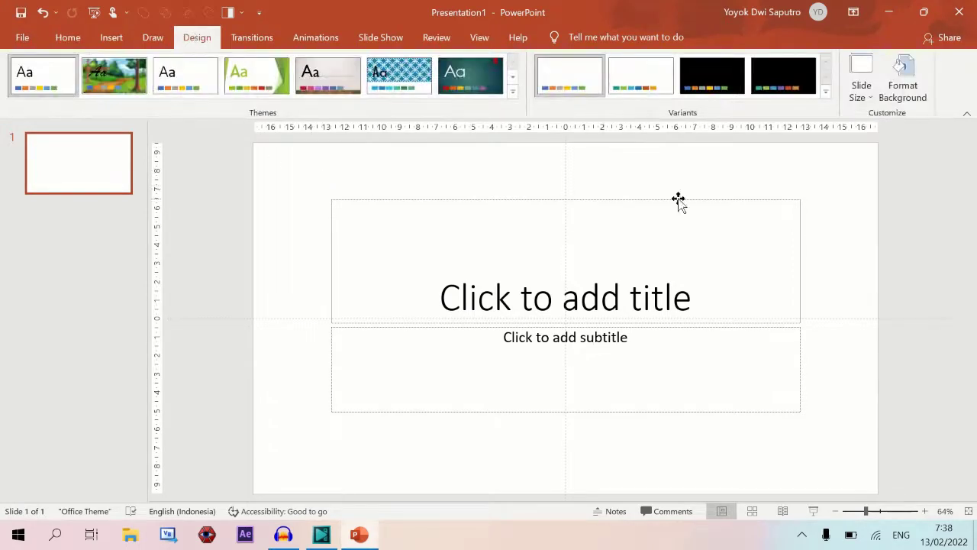
pyautogui.click(901, 97)
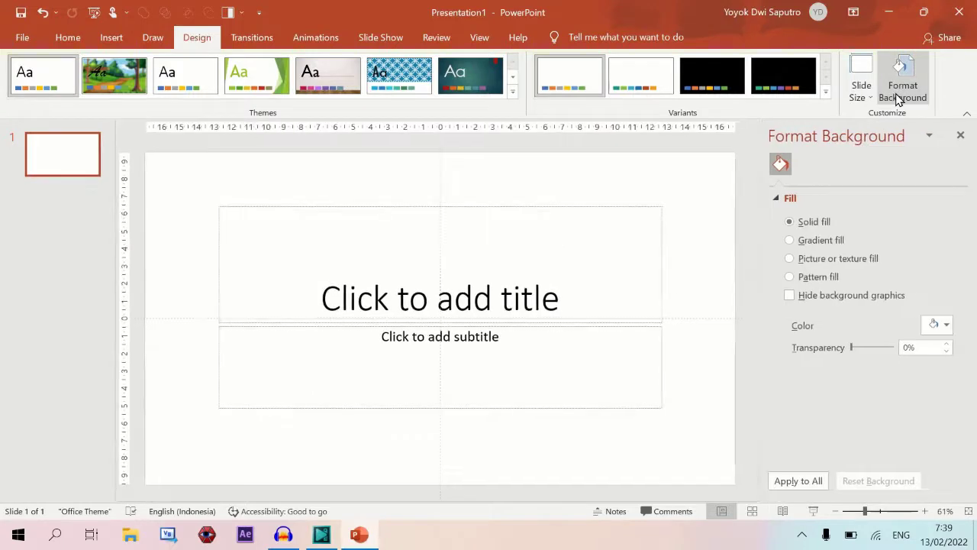
pyautogui.click(813, 264)
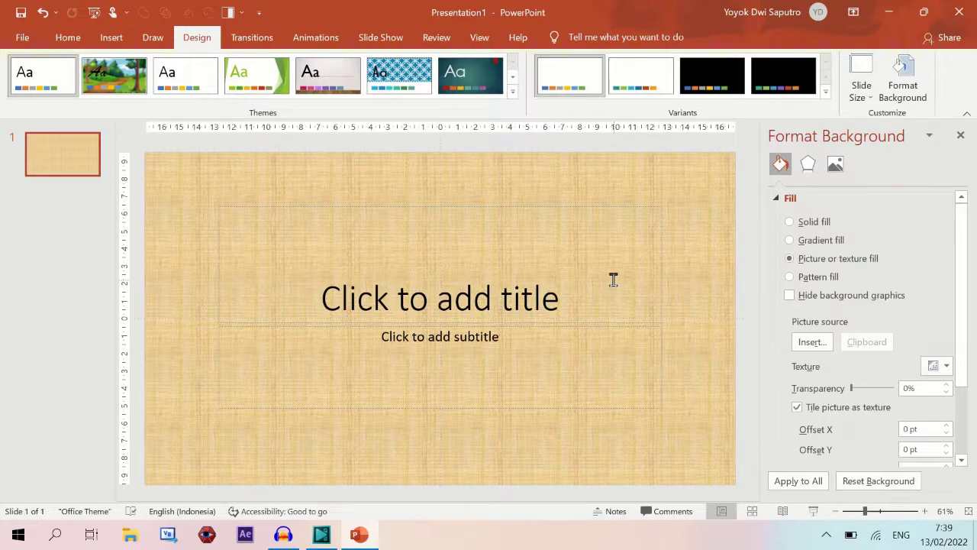
pyautogui.click(946, 367)
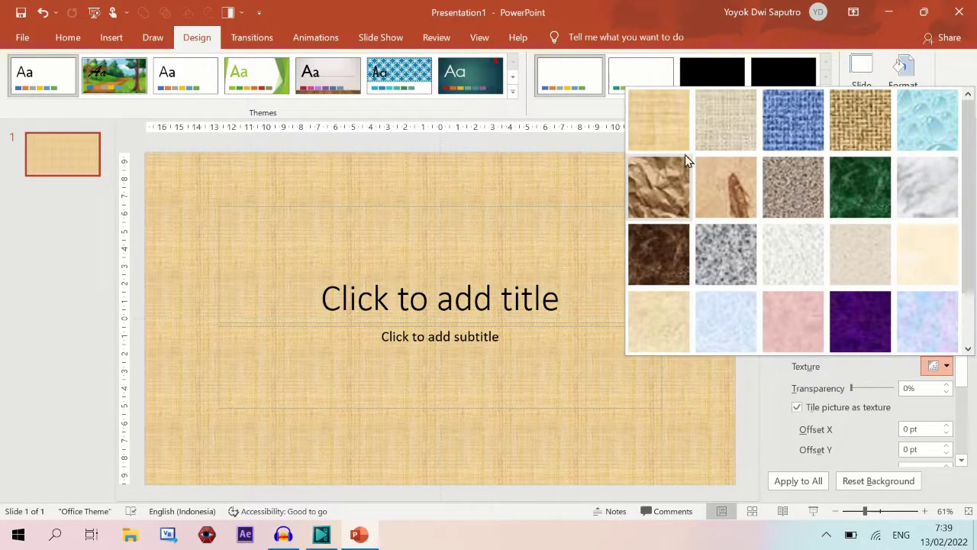
pyautogui.scroll(-1, 970, 257)
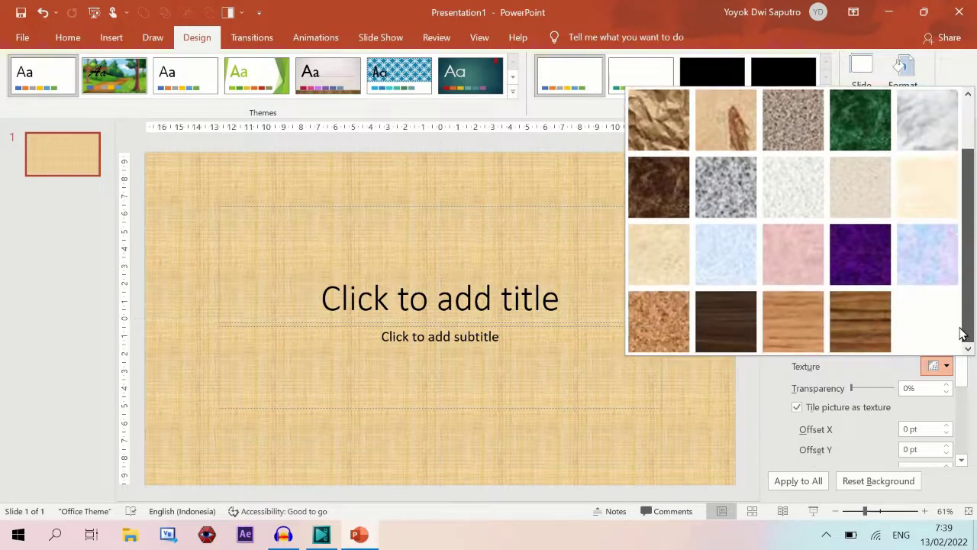
pyautogui.click(896, 364)
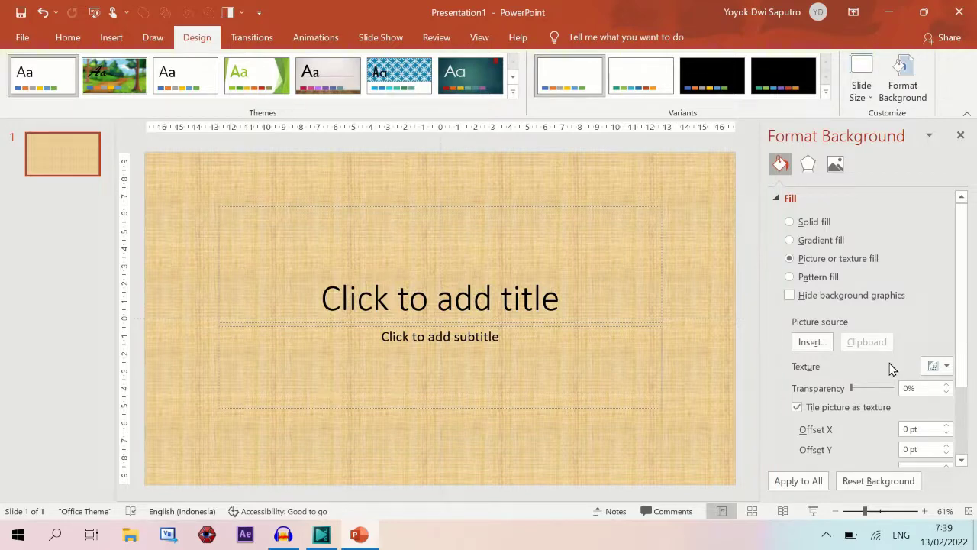
# Insert images.jpeg from the Pictures folder as the background picture.
pyautogui.click(811, 344)
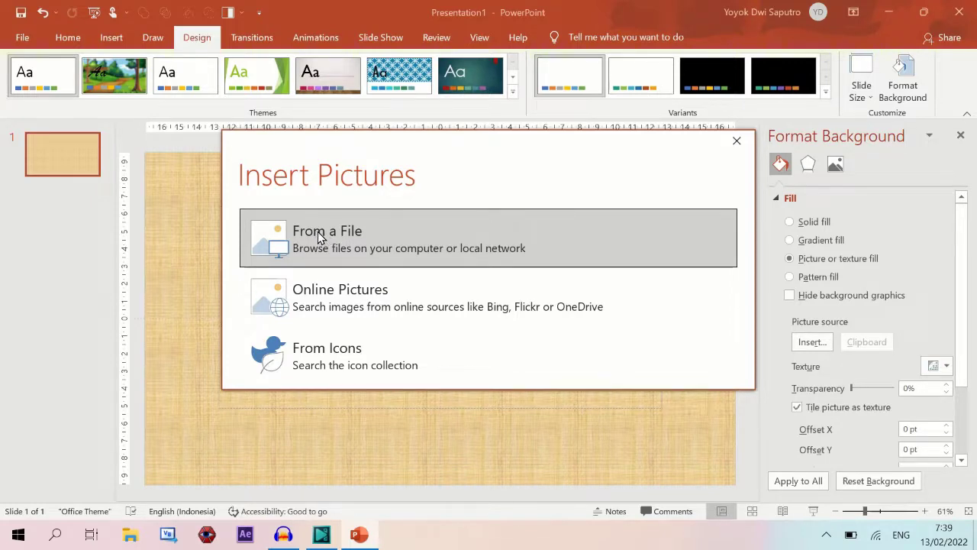
pyautogui.click(319, 237)
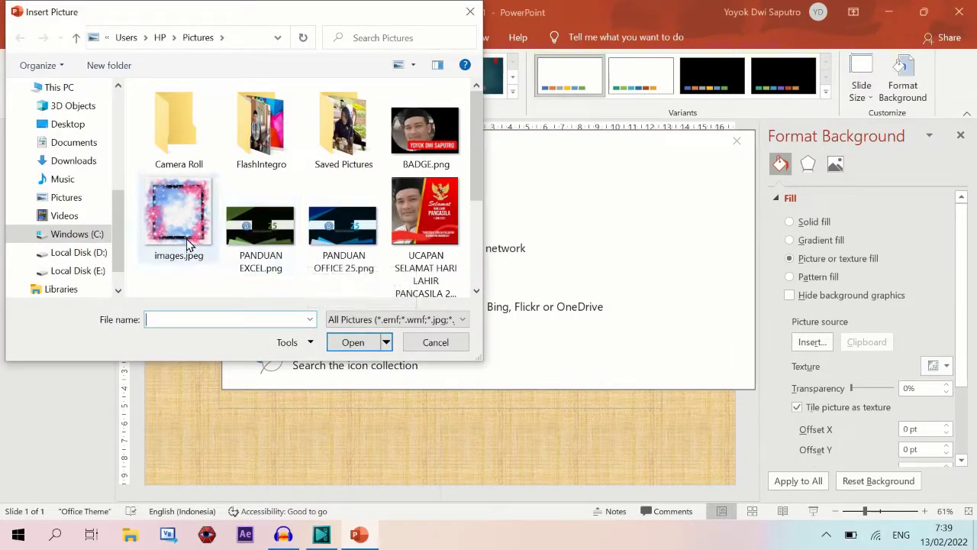
pyautogui.click(177, 220)
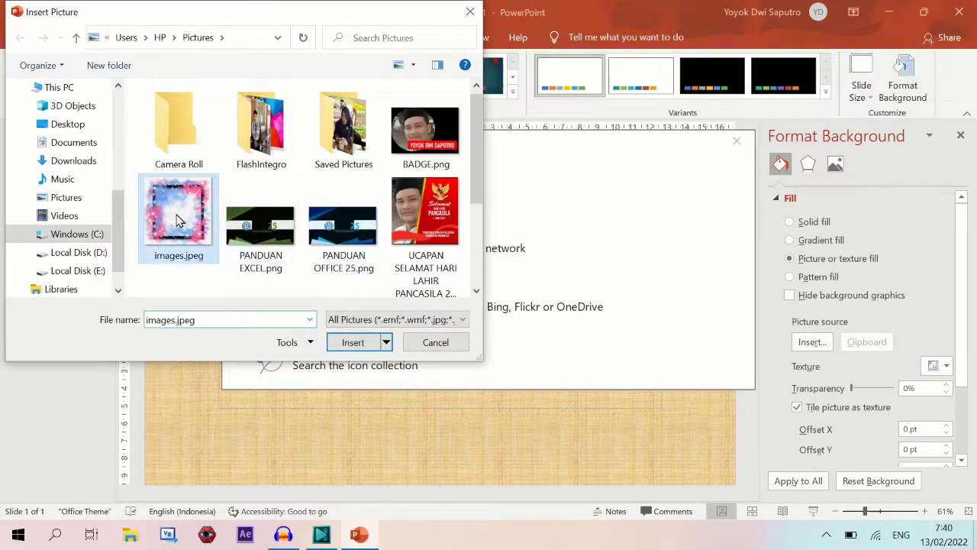
pyautogui.click(351, 344)
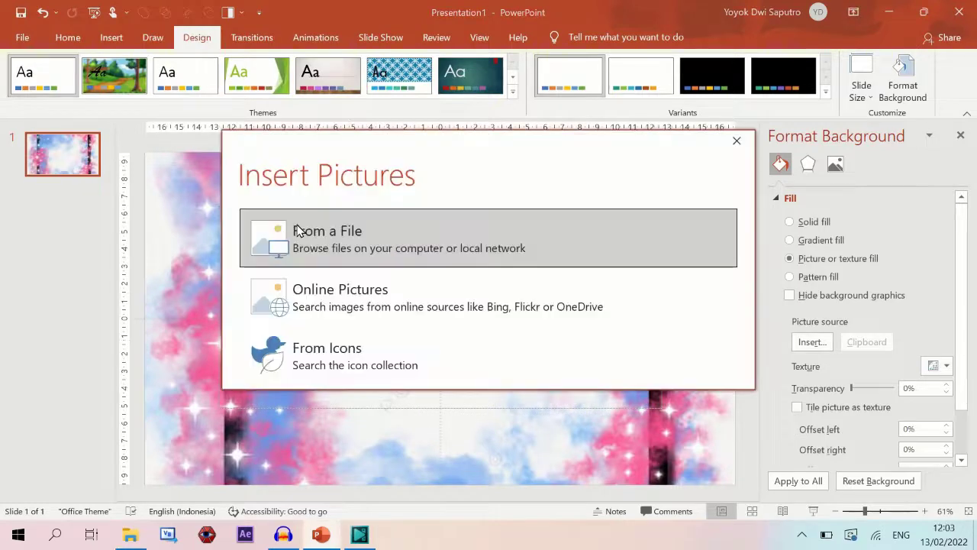
# Search online pictures for 'Airplane' and set the first airplane photo as the background.
pyautogui.click(319, 297)
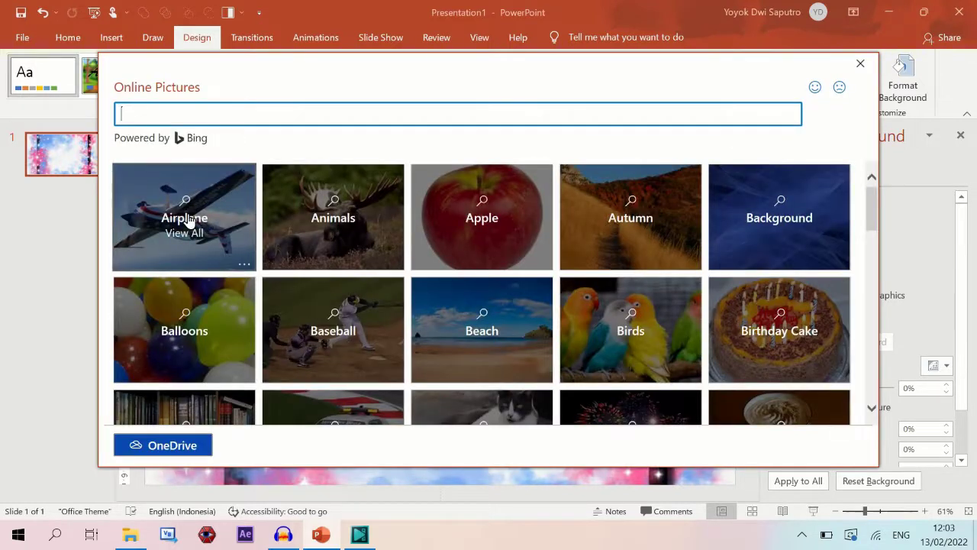
pyautogui.click(186, 219)
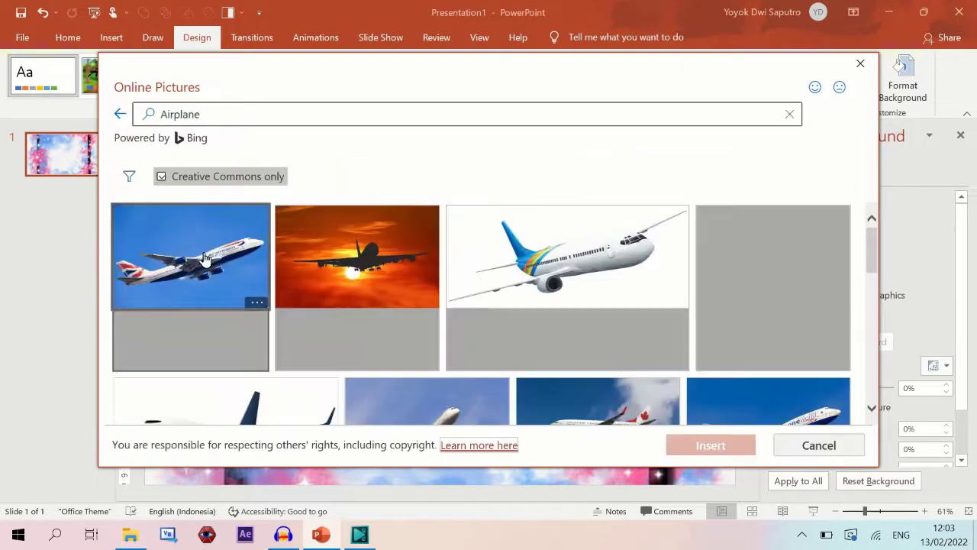
pyautogui.click(187, 229)
pyautogui.click(717, 446)
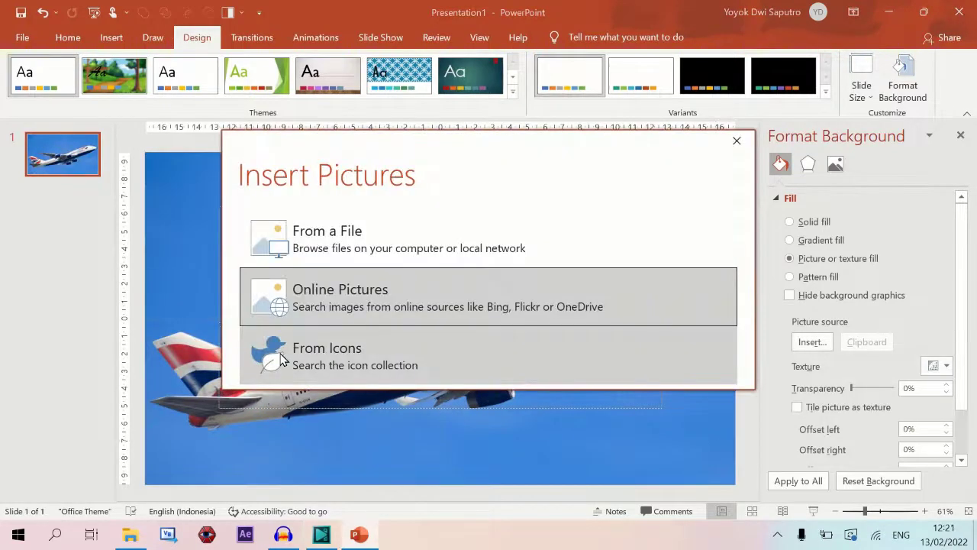
# Replace it with the black wheelchair accessibility icon from the Icons collection.
pyautogui.click(322, 352)
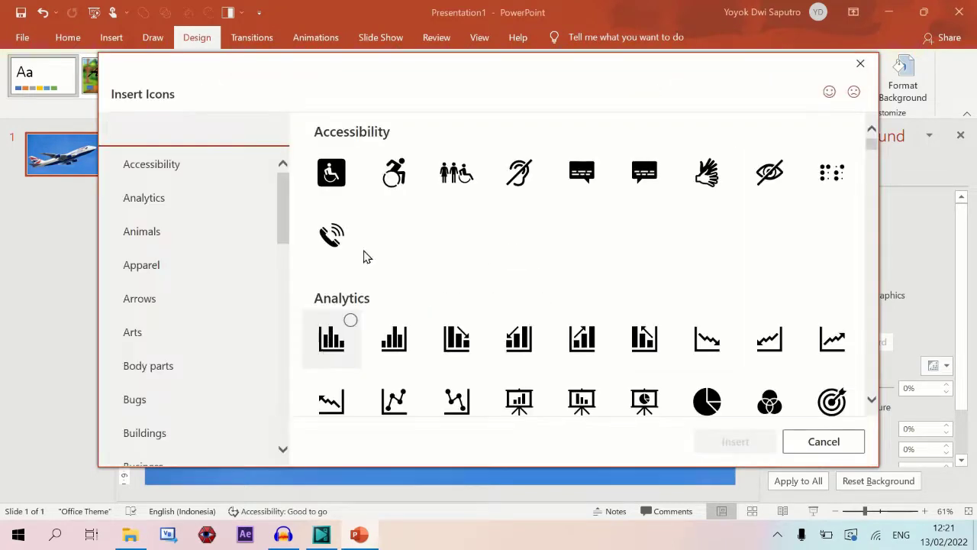
pyautogui.click(391, 179)
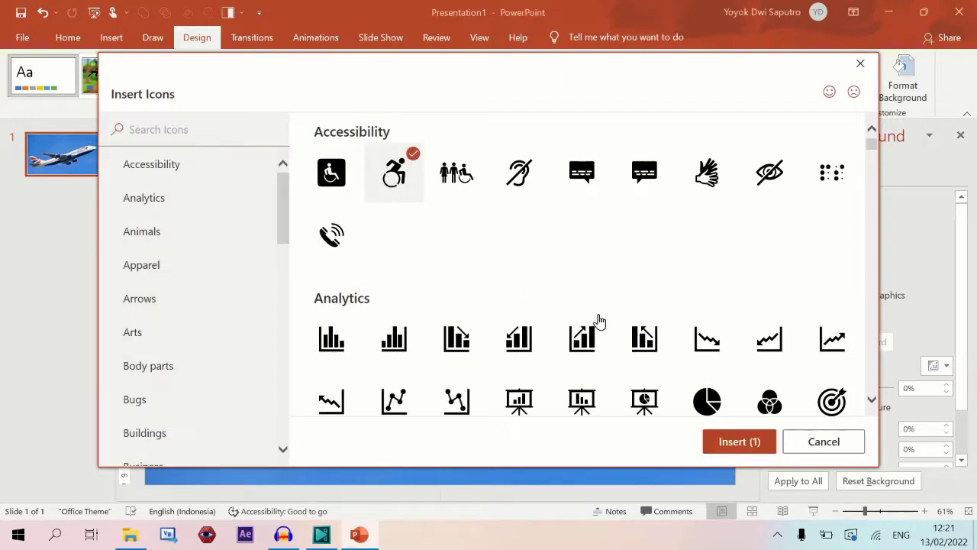
pyautogui.click(736, 443)
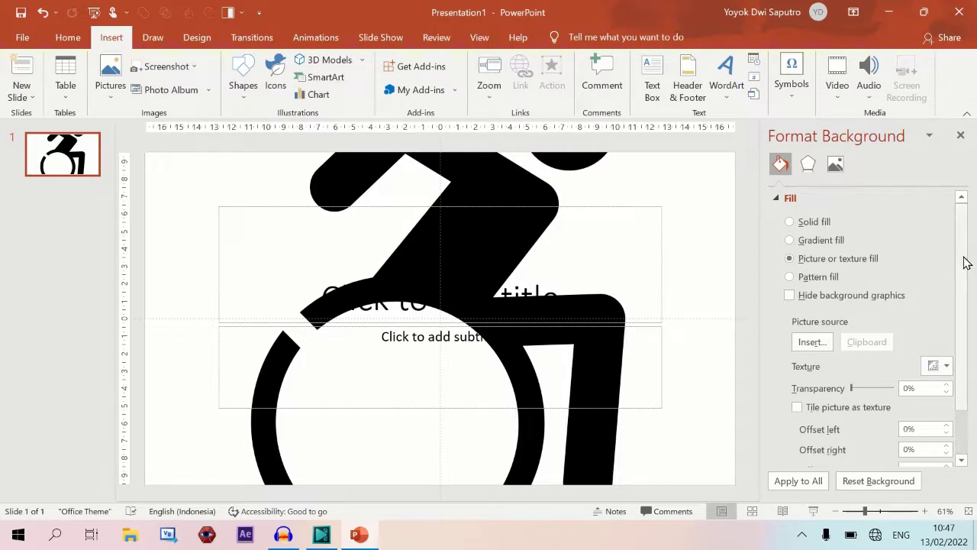
# Set the wheelchair background to 66% transparency and tile it as a texture.
pyautogui.scroll(-2, 965, 271)
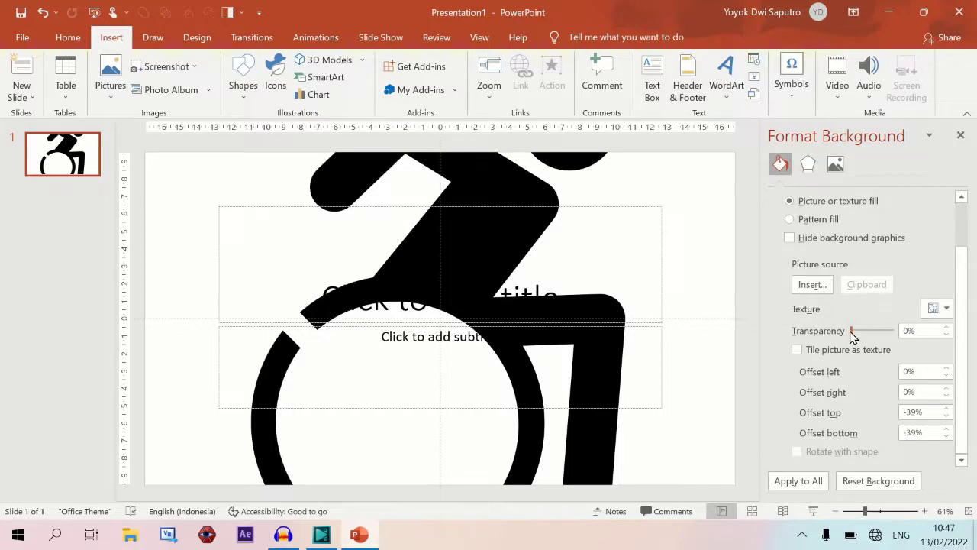
pyautogui.moveTo(851, 331); pyautogui.dragTo(873, 336)
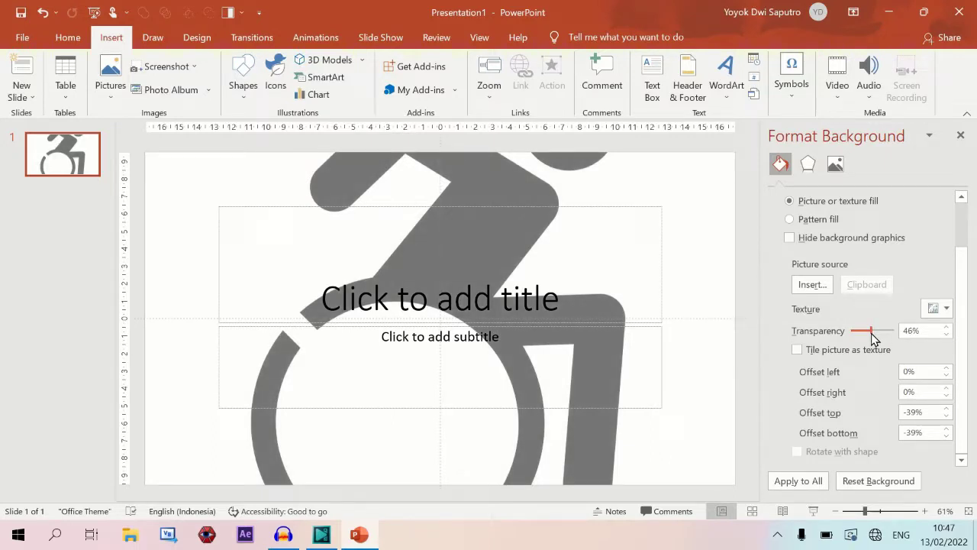
pyautogui.moveTo(873, 337); pyautogui.dragTo(880, 337)
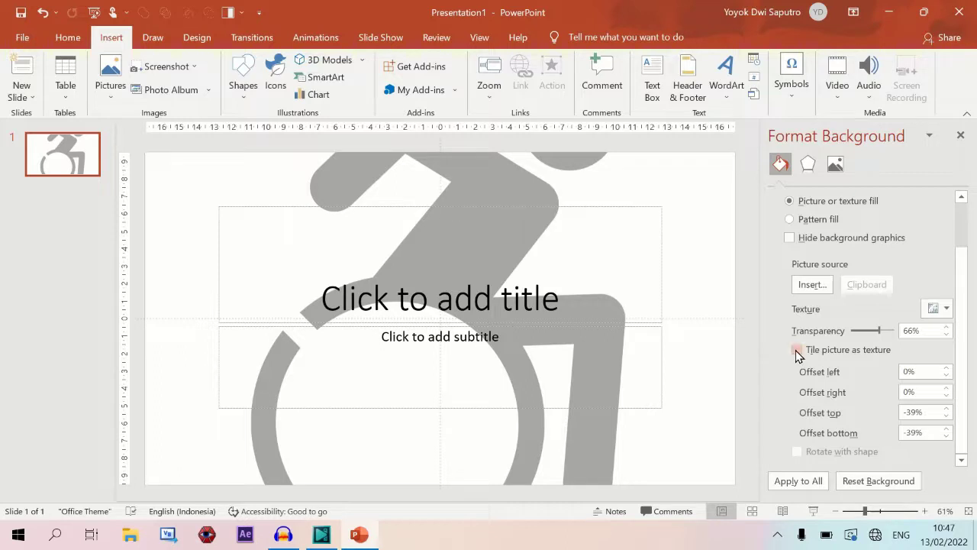
pyautogui.click(796, 350)
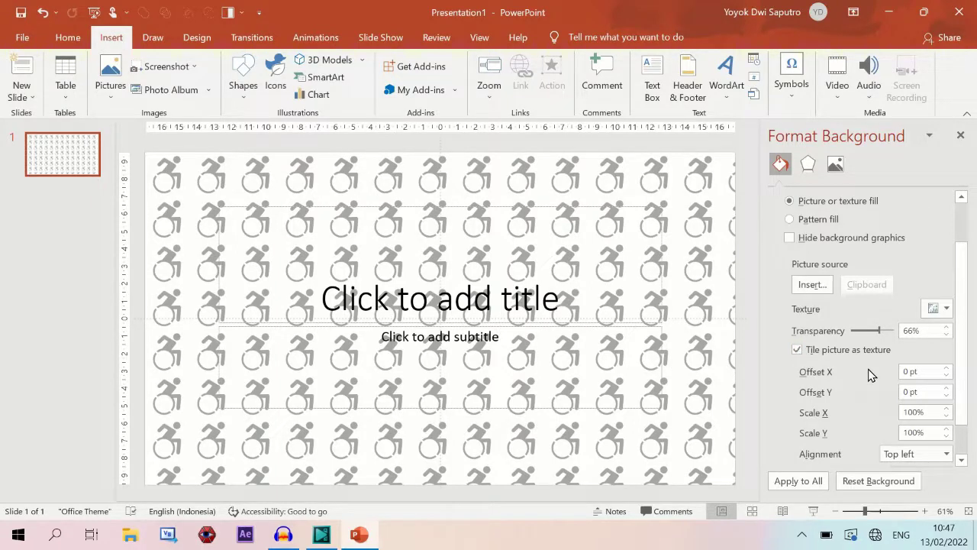
# Set the tile offsets to 13 pt for Offset X and -9.5 pt for Offset Y.
pyautogui.moveTo(965, 300); pyautogui.dragTo(963, 351)
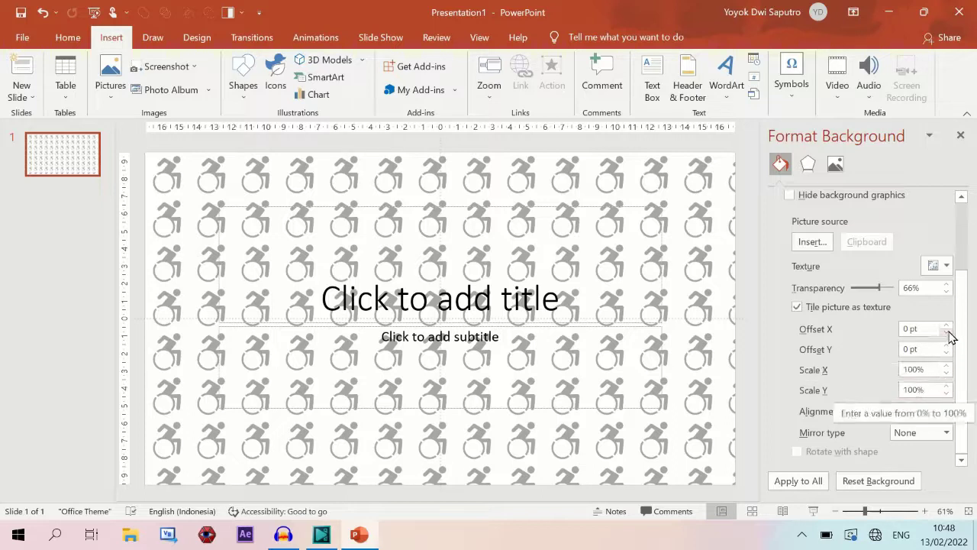
pyautogui.click(946, 325)
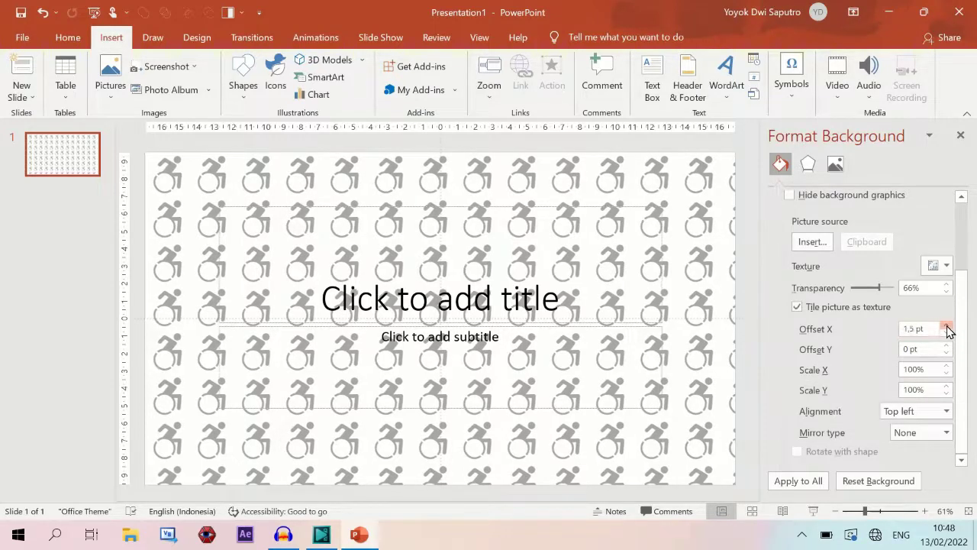
pyautogui.click(946, 325)
pyautogui.click(947, 325)
pyautogui.click(946, 326)
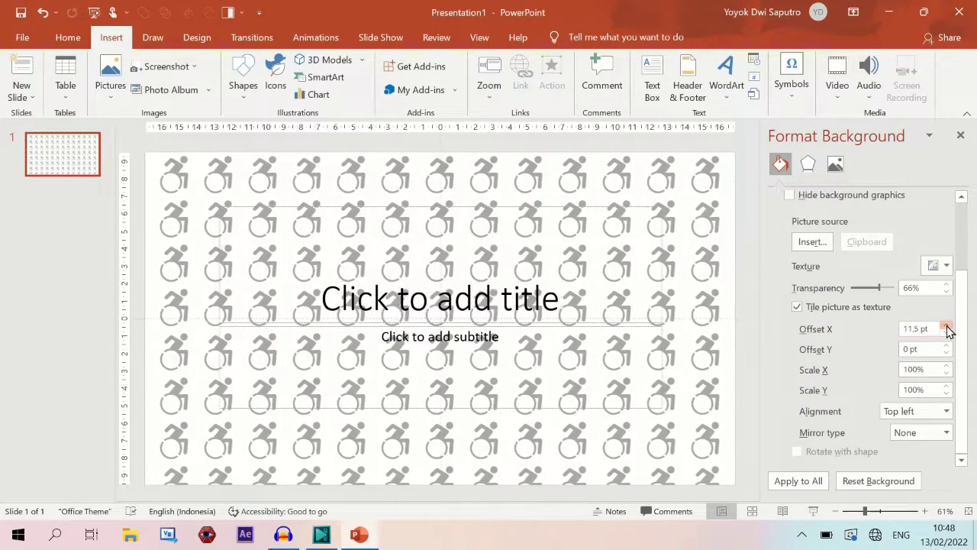
pyautogui.click(946, 326)
pyautogui.click(947, 325)
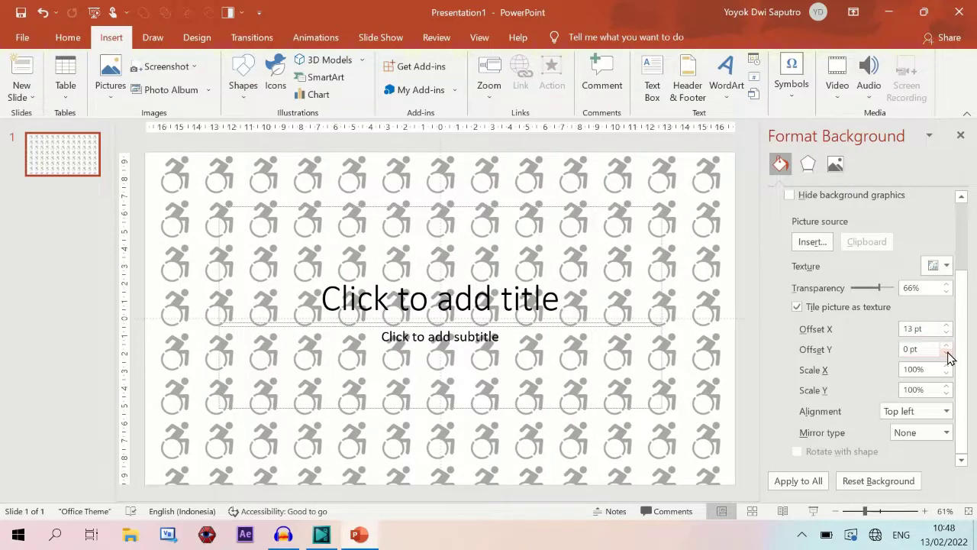
pyautogui.click(946, 352)
pyautogui.click(946, 353)
pyautogui.click(947, 353)
pyautogui.click(946, 352)
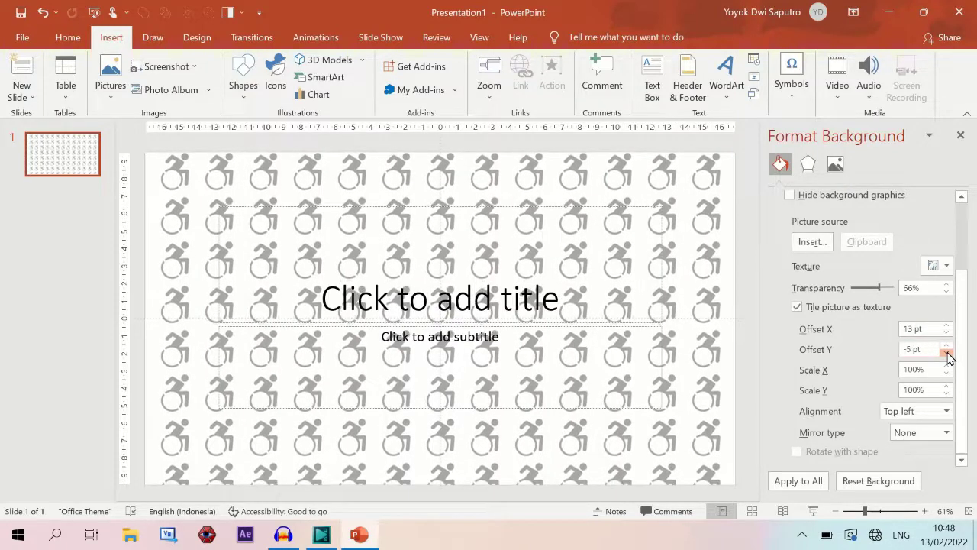
pyautogui.click(947, 352)
pyautogui.click(947, 353)
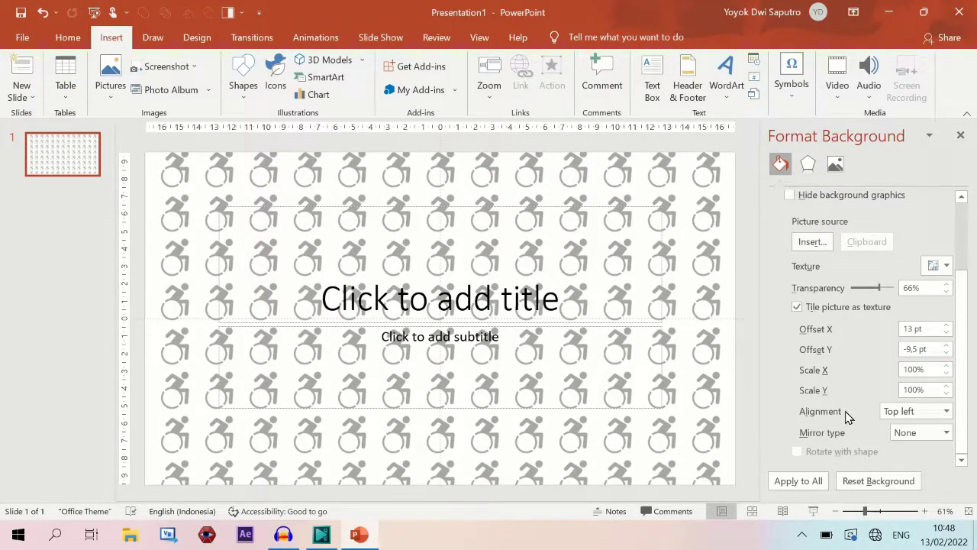
# Review the tile Alignment (Top left) and Mirror type (None) options, leaving both unchanged.
pyautogui.click(946, 412)
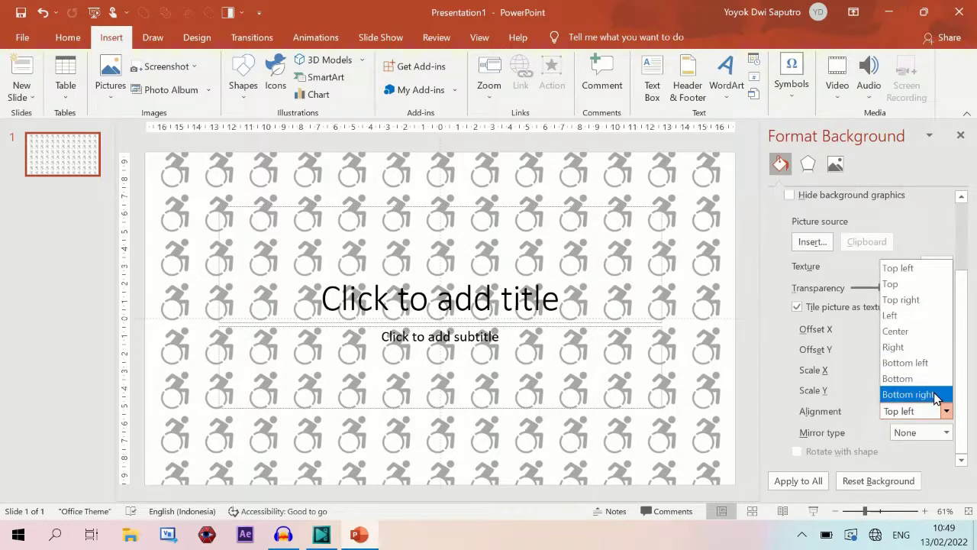
pyautogui.click(940, 454)
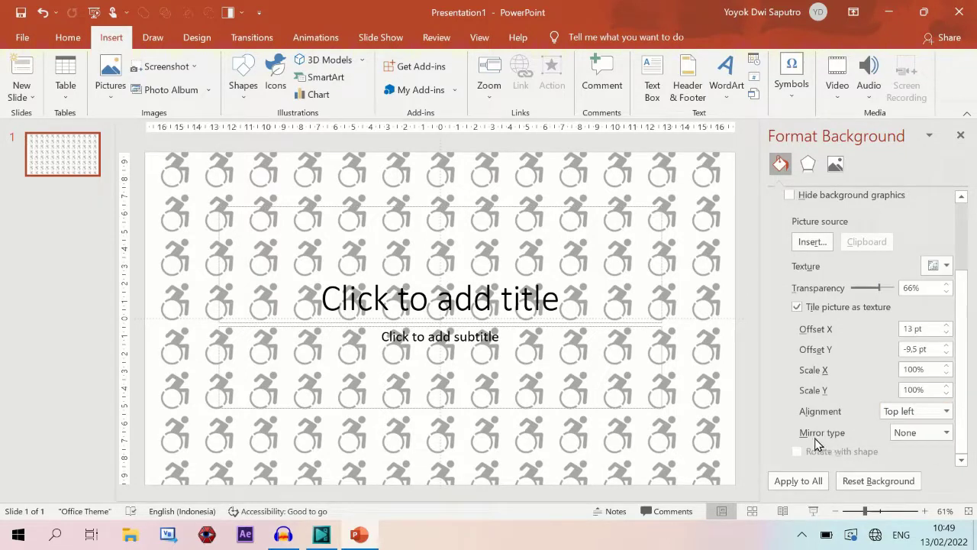
pyautogui.click(947, 432)
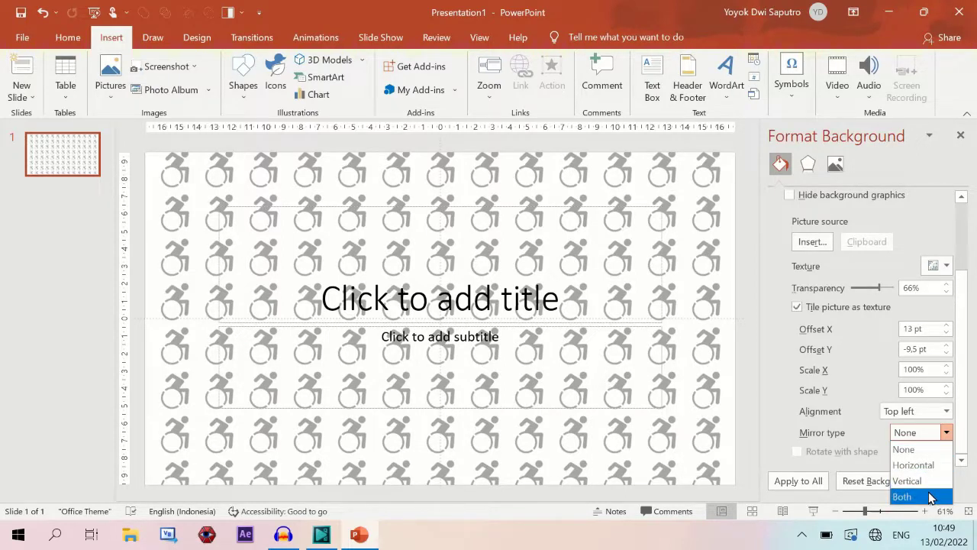
pyautogui.click(862, 434)
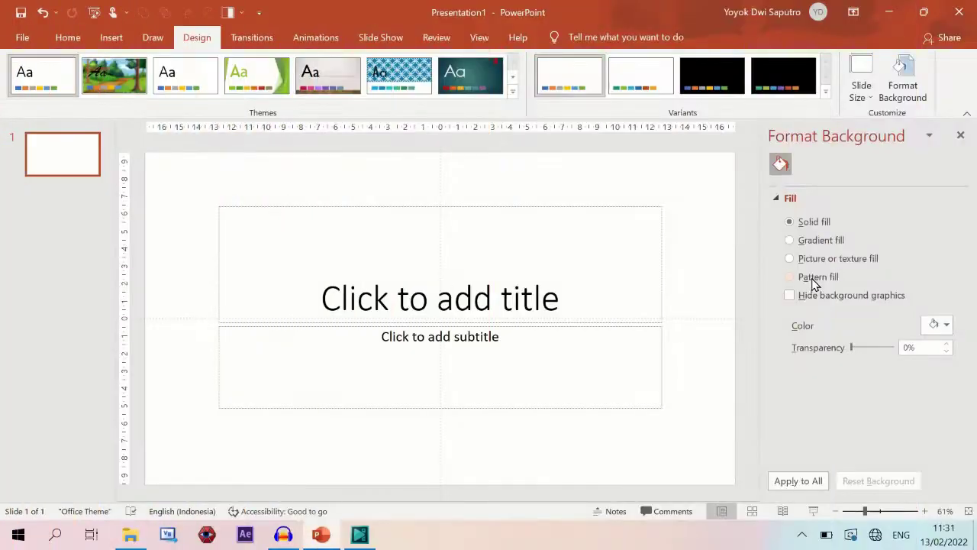
# Use a diagonal stripe pattern fill with red foreground and apply it to all slides.
pyautogui.click(809, 276)
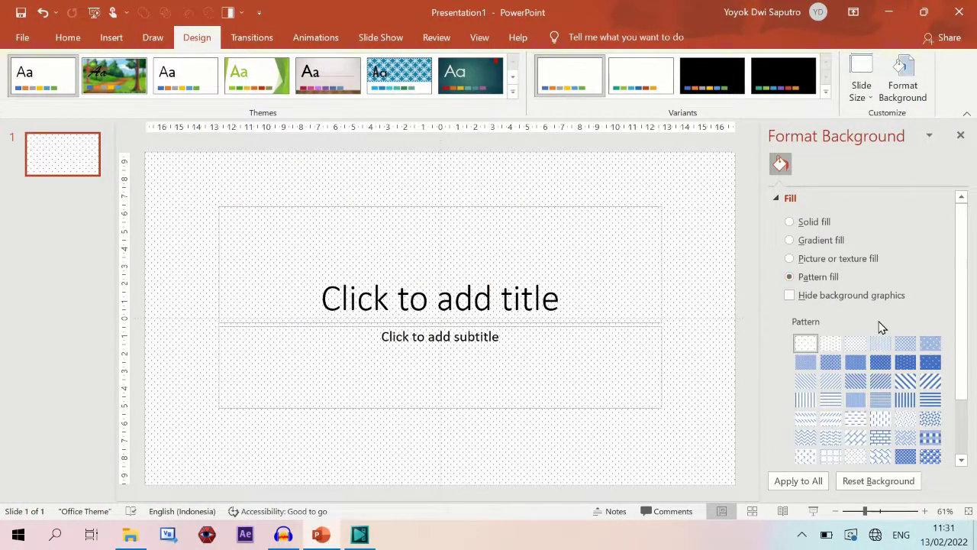
pyautogui.click(904, 381)
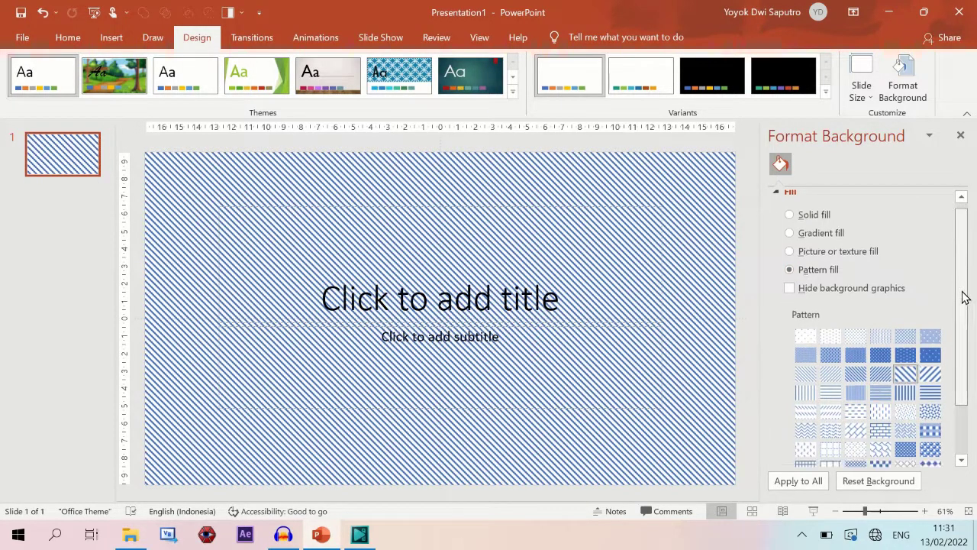
pyautogui.moveTo(963, 284); pyautogui.dragTo(962, 382)
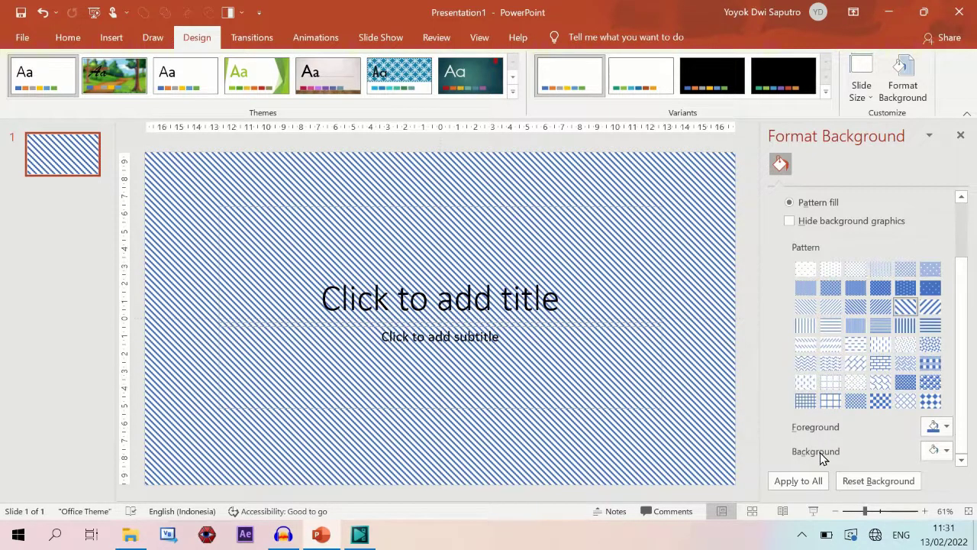
pyautogui.click(946, 429)
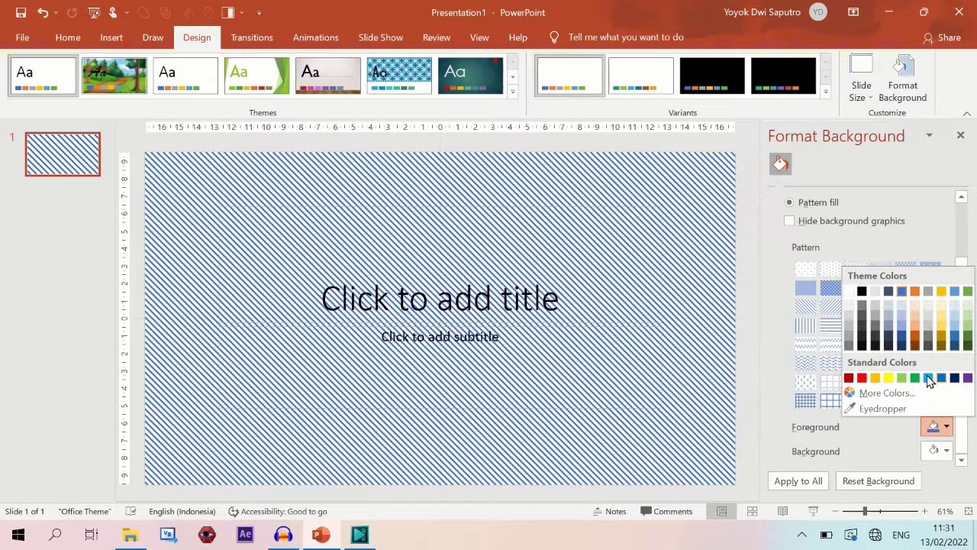
pyautogui.click(861, 378)
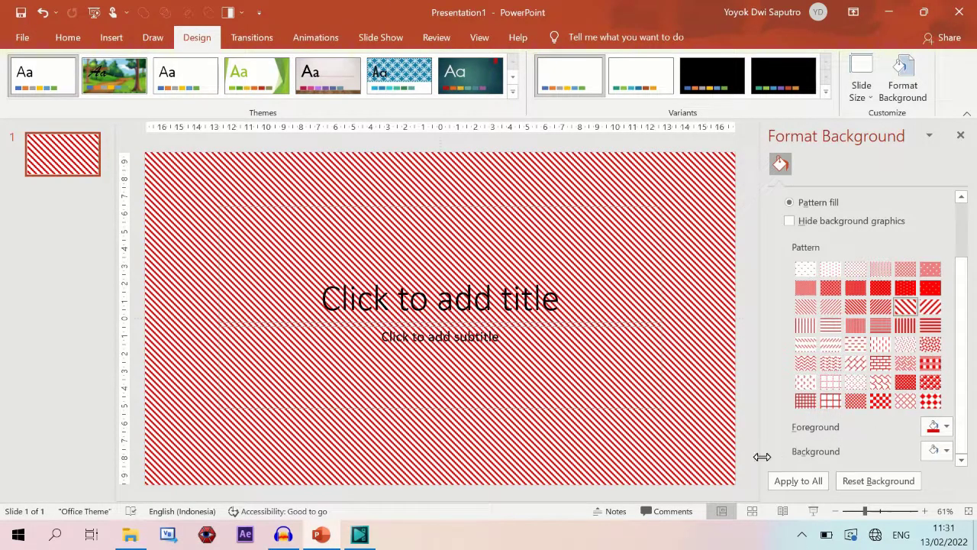
pyautogui.click(809, 484)
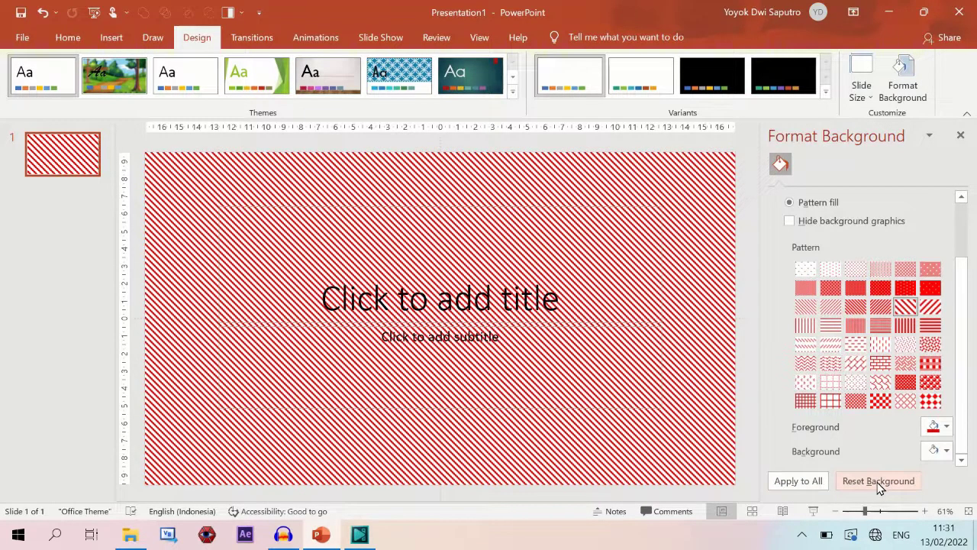
# Reset the background, dropping the red stripes for a plain white fill.
pyautogui.click(879, 482)
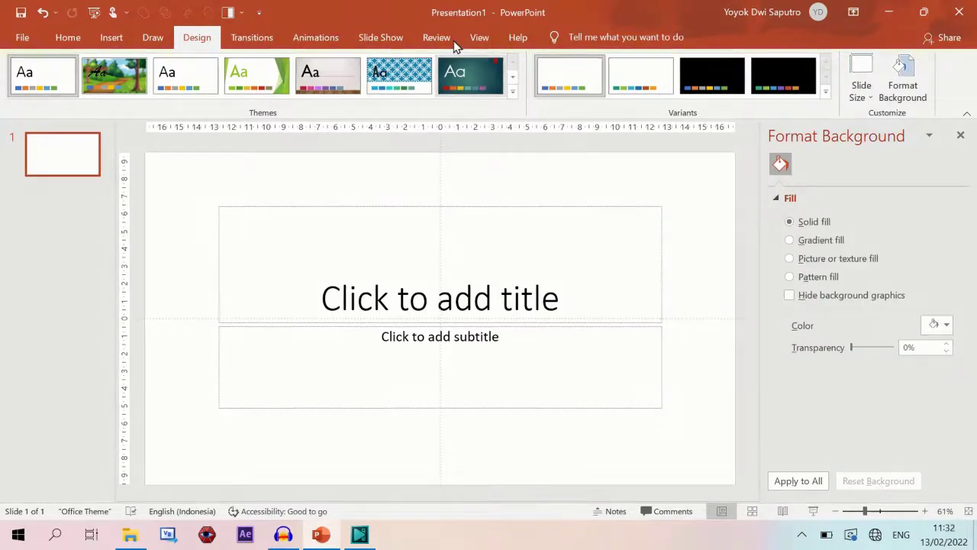